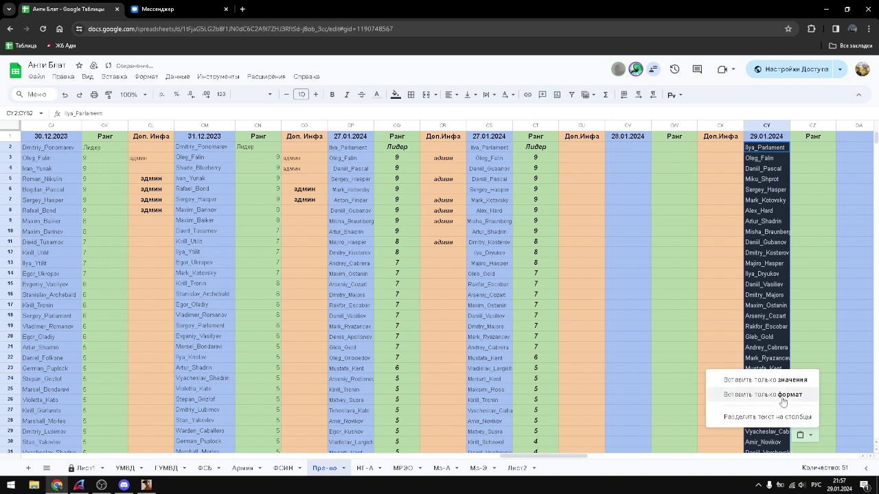
- Keep only the values of the pasted 29.01.2024 name list, and copy the full rank list from the VK messenger chat
left_click(789, 379)
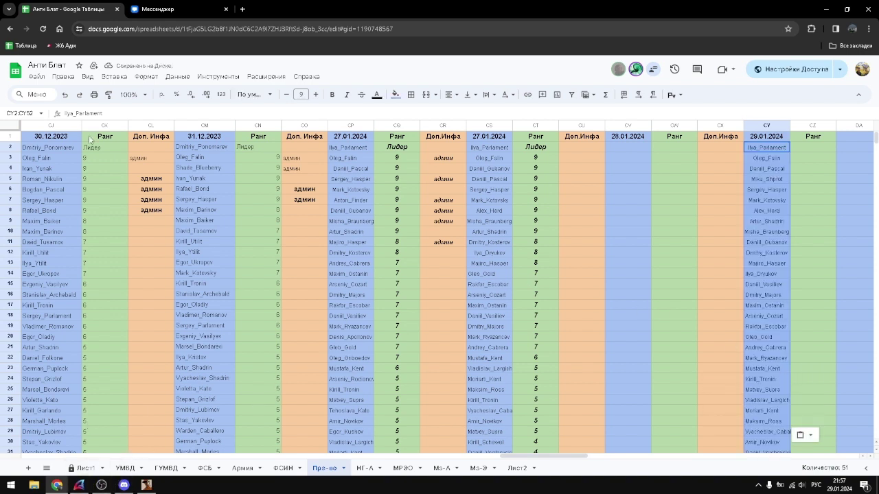
left_click(161, 12)
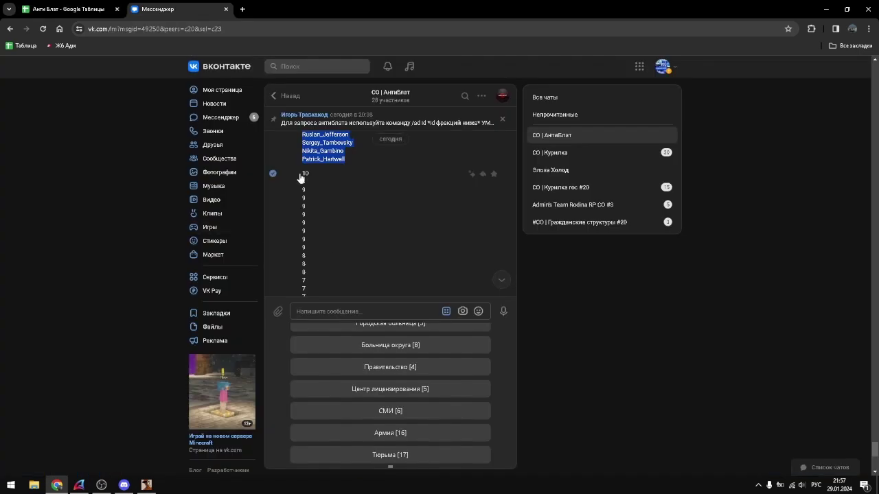
left_click_drag(302, 172, 304, 237)
right_click(305, 237)
left_click(352, 294)
left_click(353, 311)
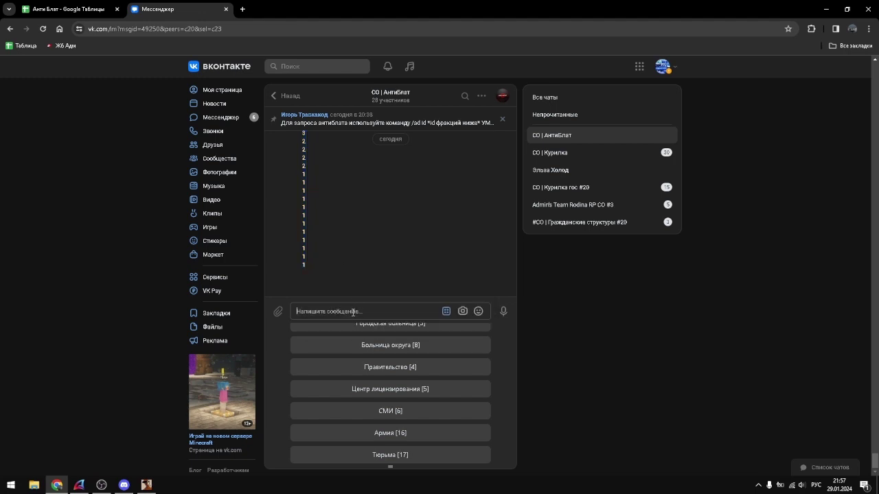
type("динаху")
key("BackSpace")
key("BackSpace")
- In the Анти Блат spreadsheet, paste the copied ranks as values only into the 29.01.2024 Ранг column, starting at CZ2
left_click(69, 9)
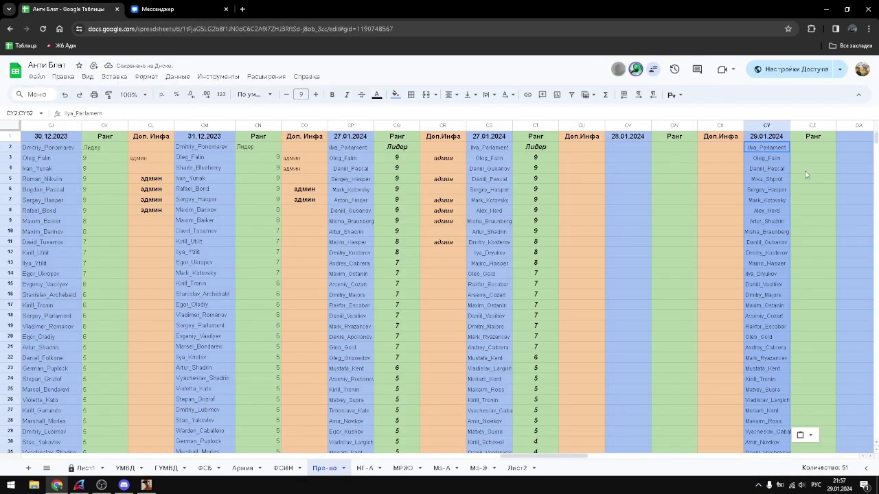
left_click(816, 149)
key("ctrl+v")
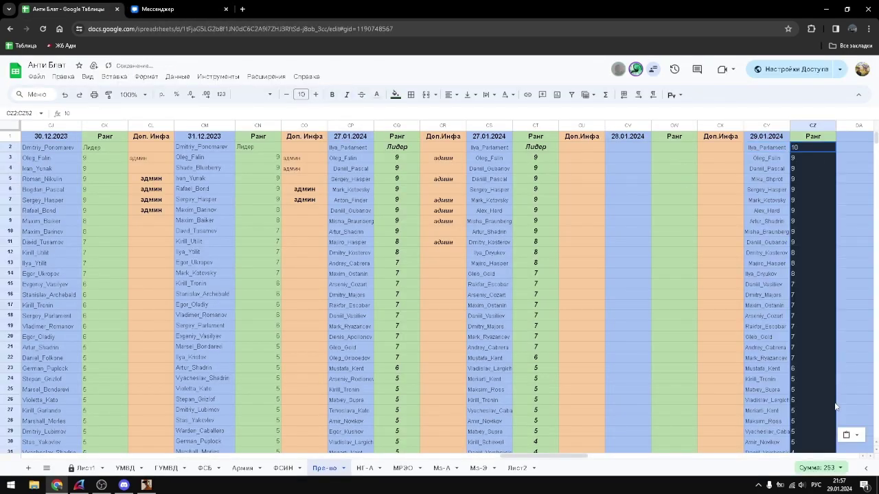
left_click(851, 435)
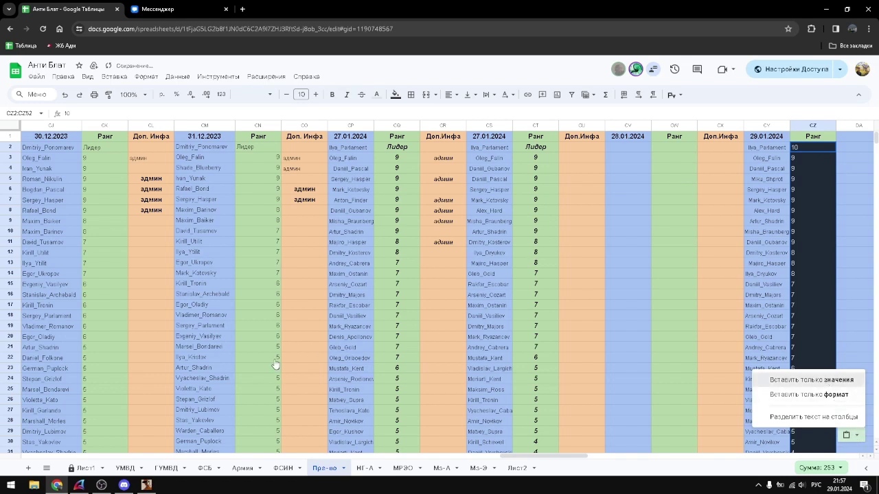
key("ctrl+shift+v")
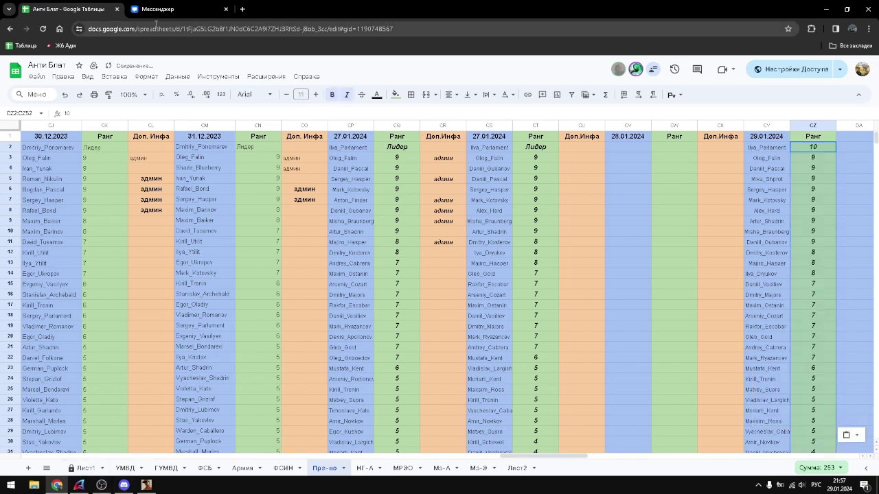
left_click(172, 9)
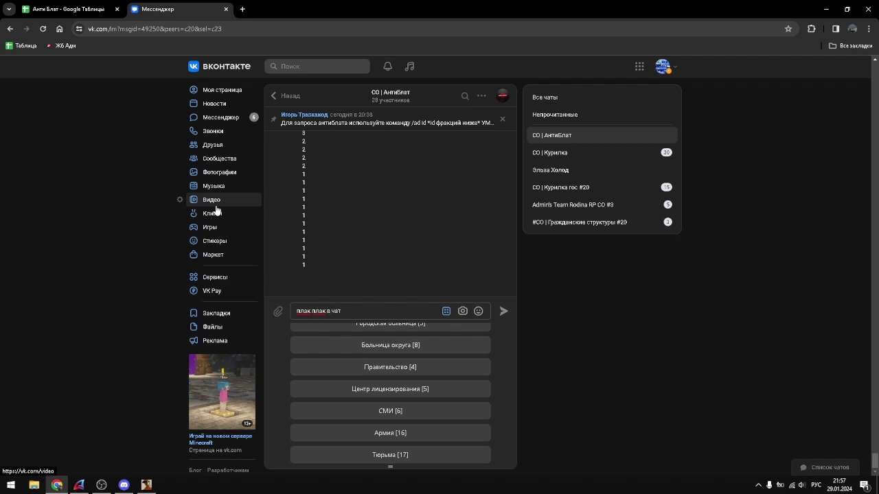
key("BackSpace")
key("BackSpace")
key("BackSpace")
key("BackSpace")
key("BackSpace")
key("BackSpace")
key("BackSpace")
key("BackSpace")
key("BackSpace")
- Return to the spreadsheet and enter "админ" in cell CX11 of the Доп.Инфа column
left_click(66, 9)
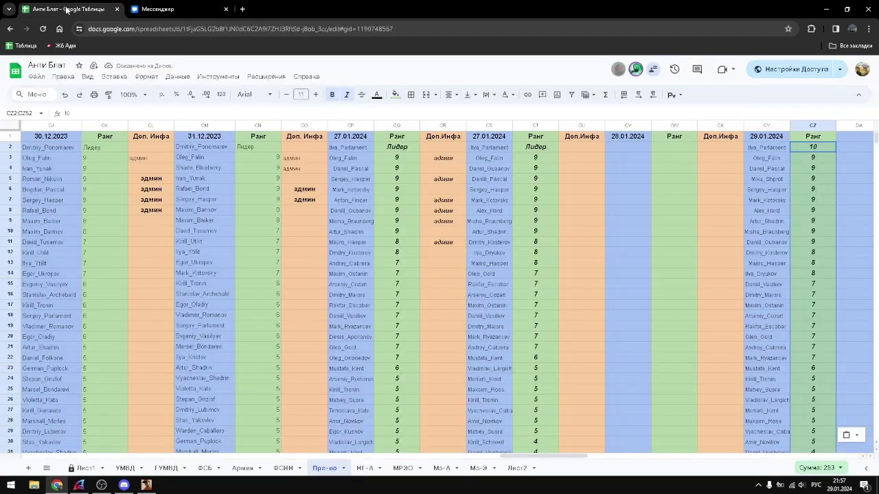
left_click(722, 149)
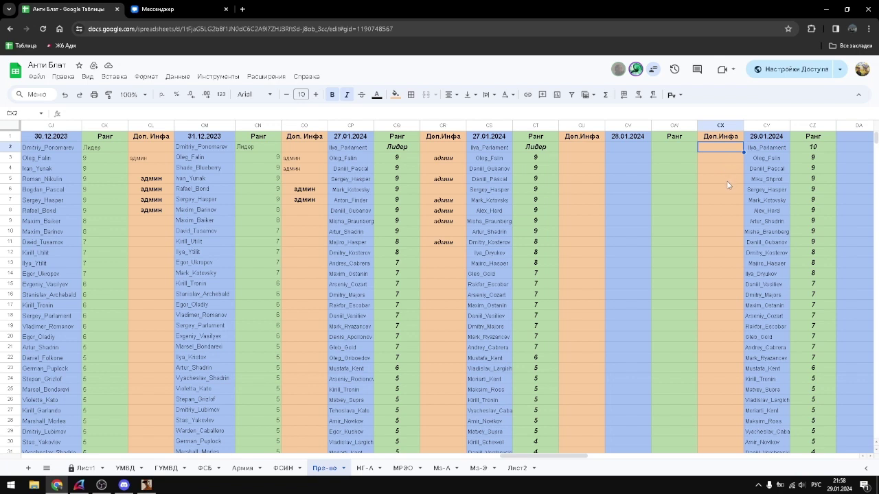
left_click(729, 234)
key("Down")
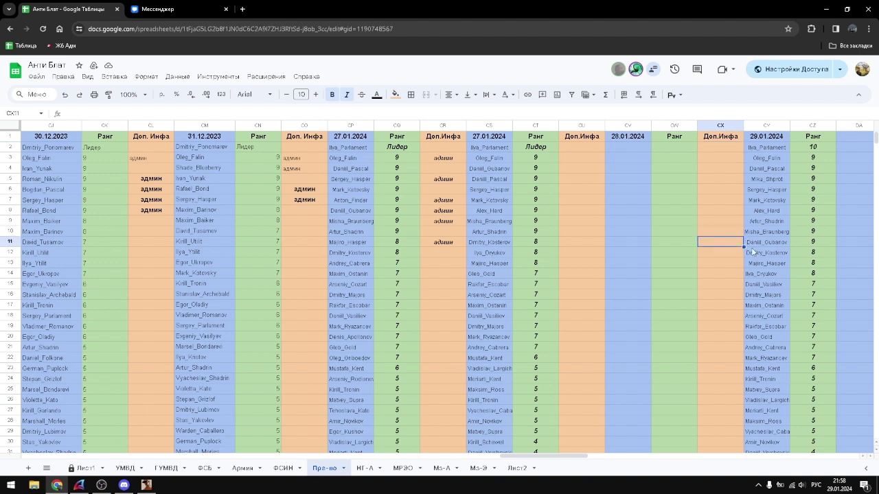
key("alt+shift")
key("alt+shift")
type("админ")
- Enter "админ" in cells CX10 and CX14 of the Доп.Инфа column
left_click(738, 231)
type("а")
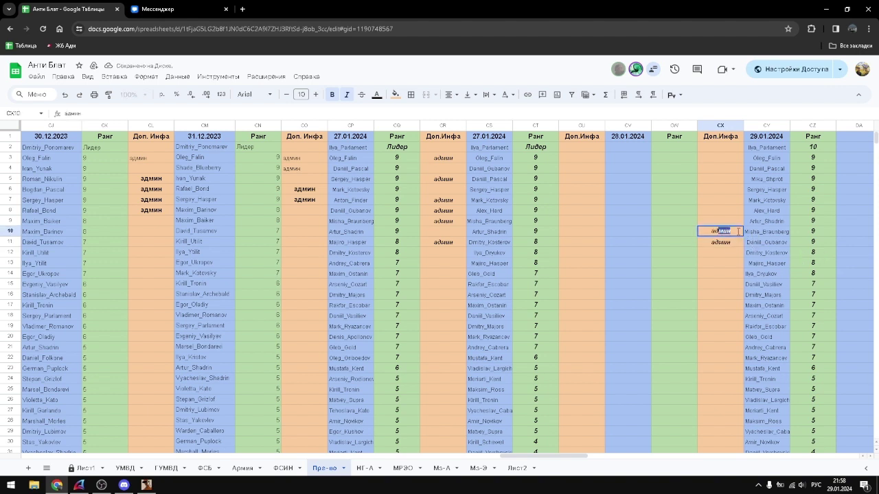
type("дмин")
left_click(720, 273)
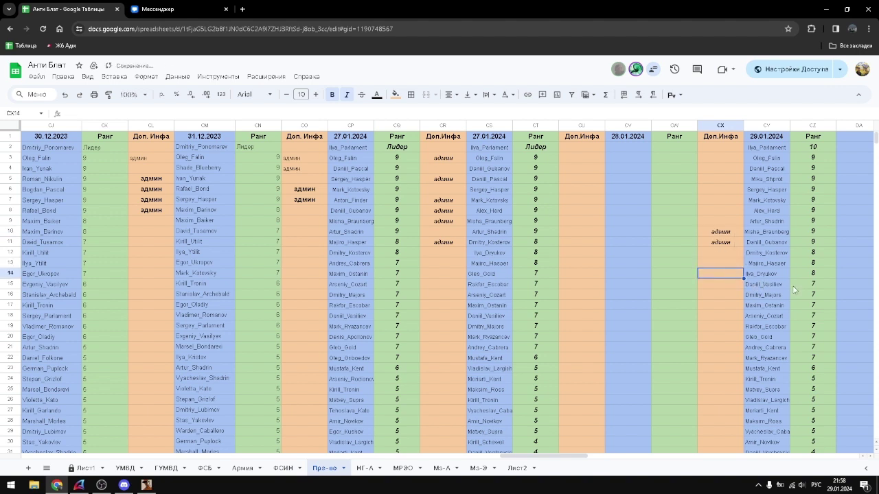
type("админ")
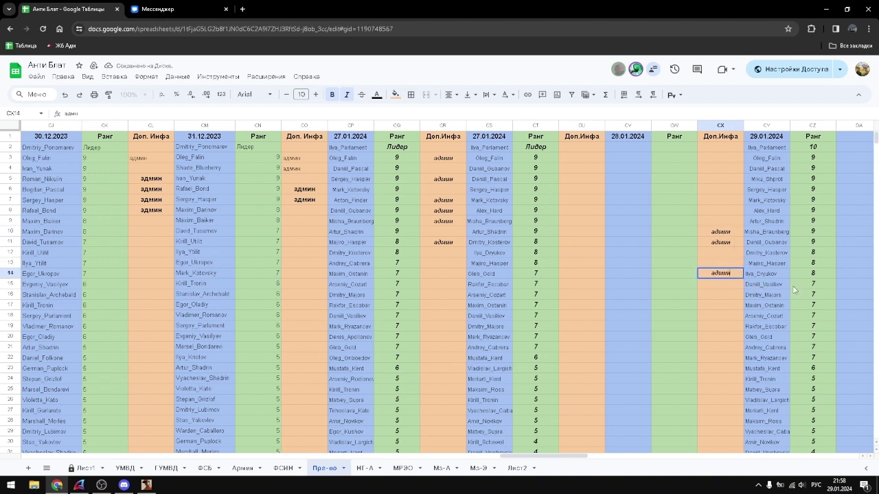
scroll(793, 285, "down", 4)
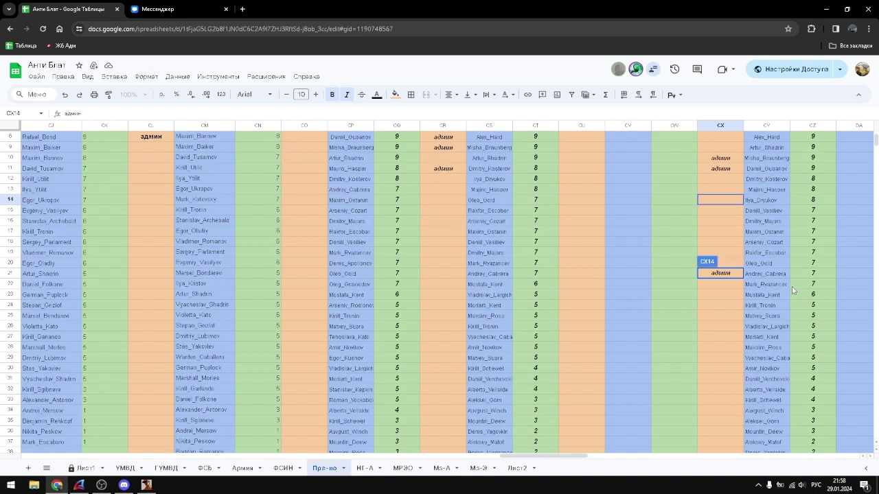
scroll(788, 285, "up", 4)
left_click(723, 309)
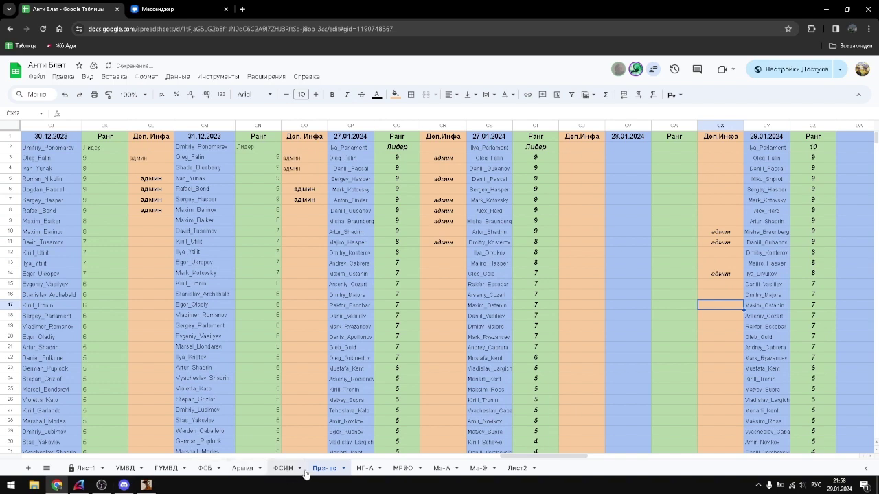
- On the НГ-А sheet, copy the 28.01.2024 header block CS1:CU1 and paste it starting at CU1
left_click(370, 469)
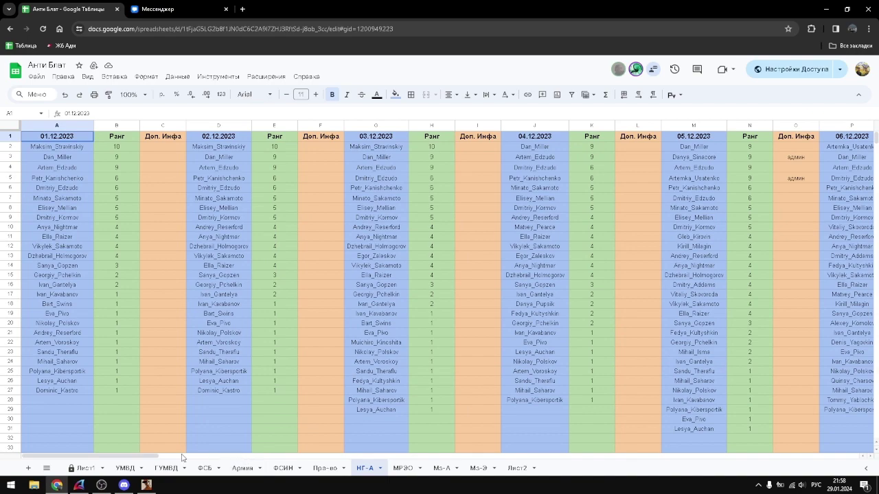
left_click_drag(182, 457, 867, 440)
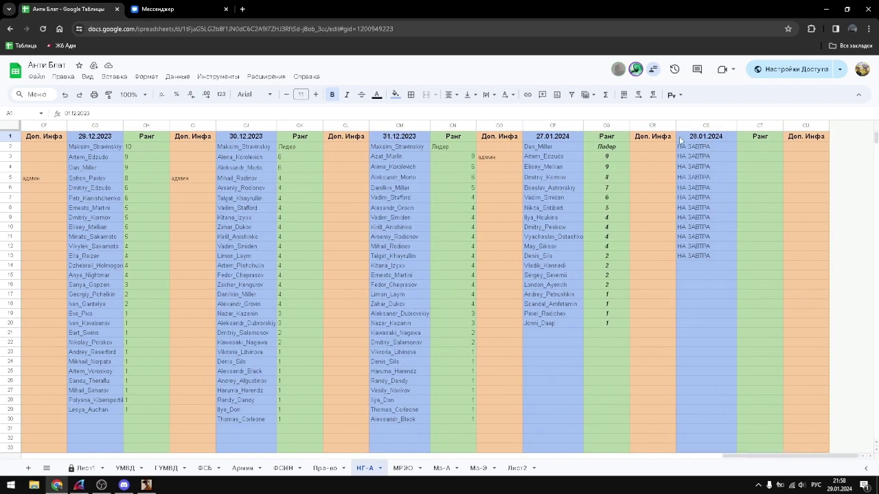
left_click_drag(680, 140, 814, 141)
right_click(817, 141)
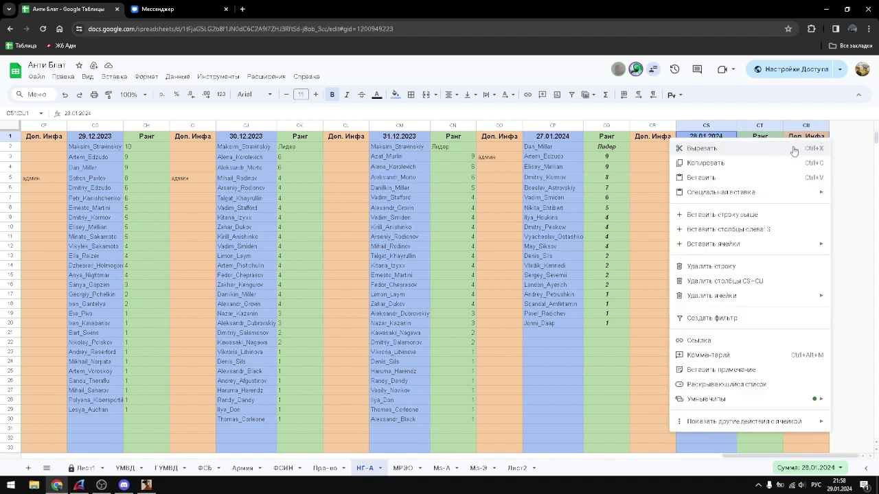
left_click(733, 163)
left_click(811, 159)
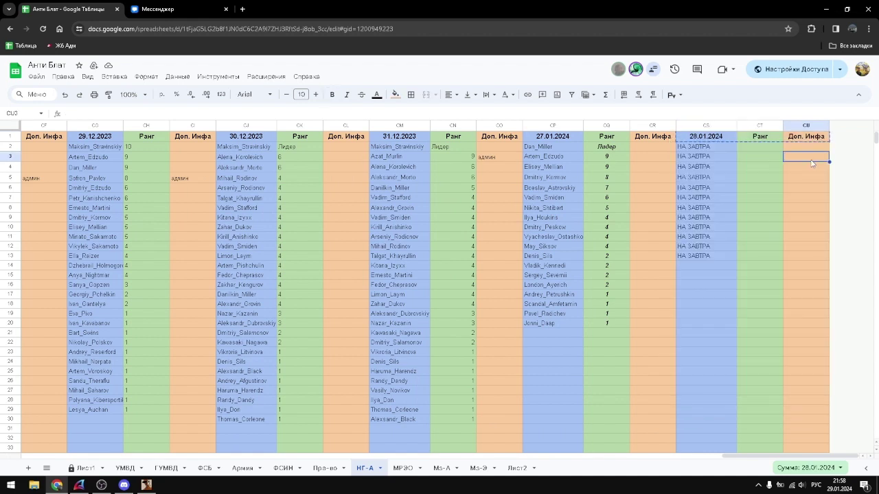
left_click(818, 137)
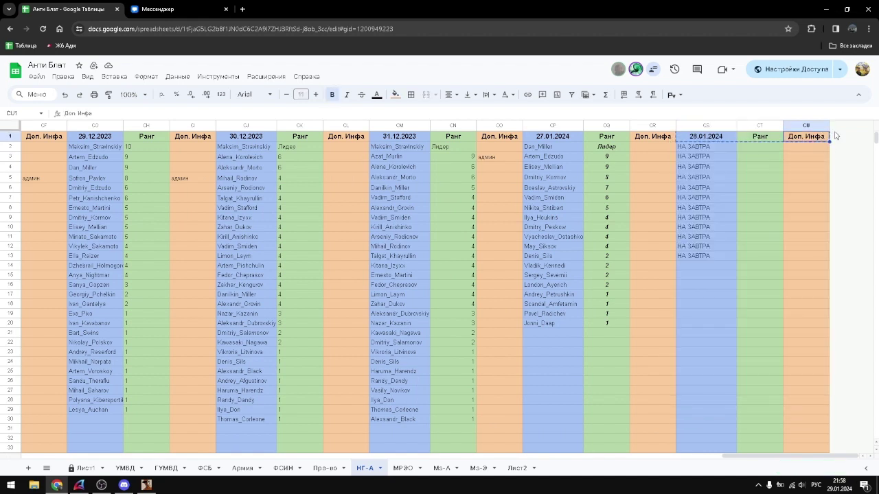
right_click(847, 136)
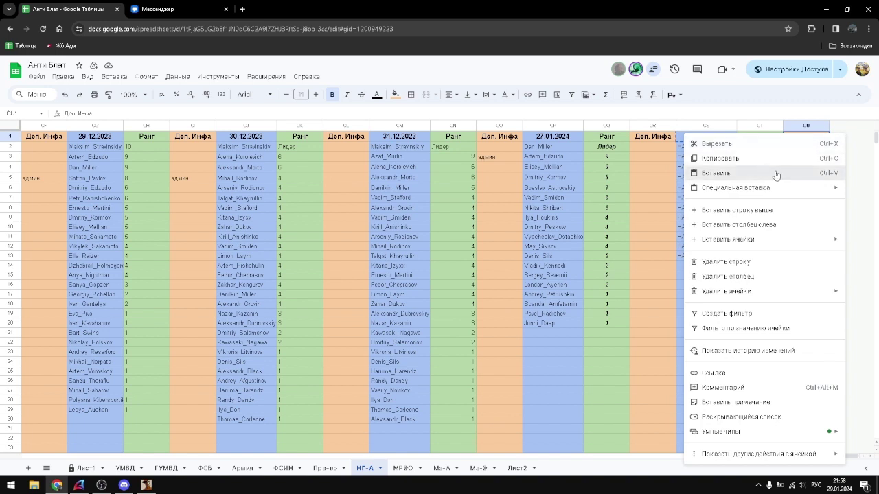
left_click(776, 173)
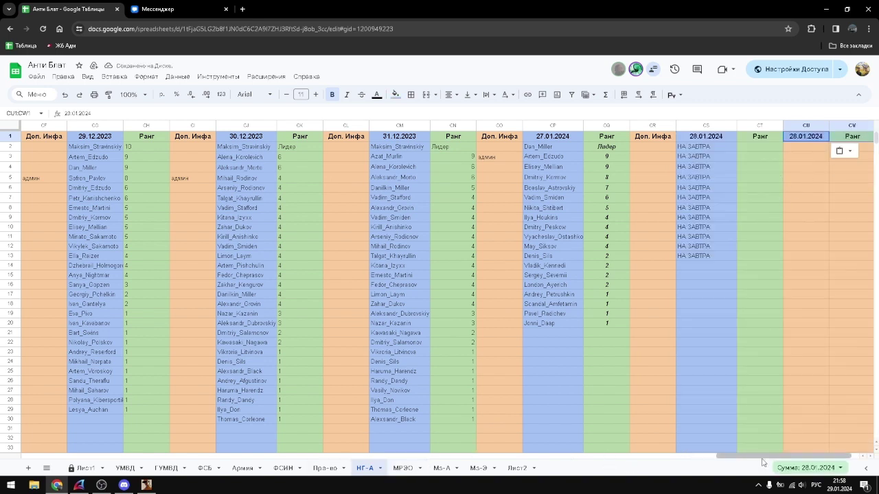
- Change the date in the pasted header cell CU1 to 29.01.2024
scroll(720, 254, "right", 2)
left_click(693, 139)
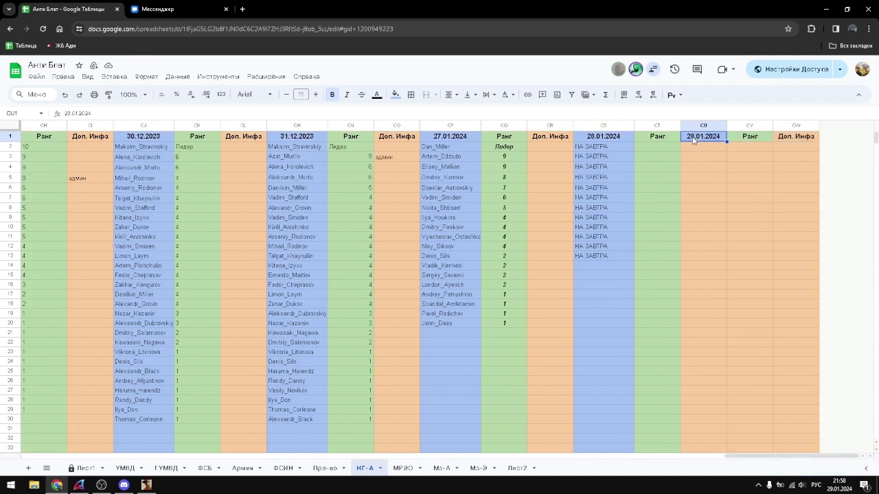
double_click(693, 139)
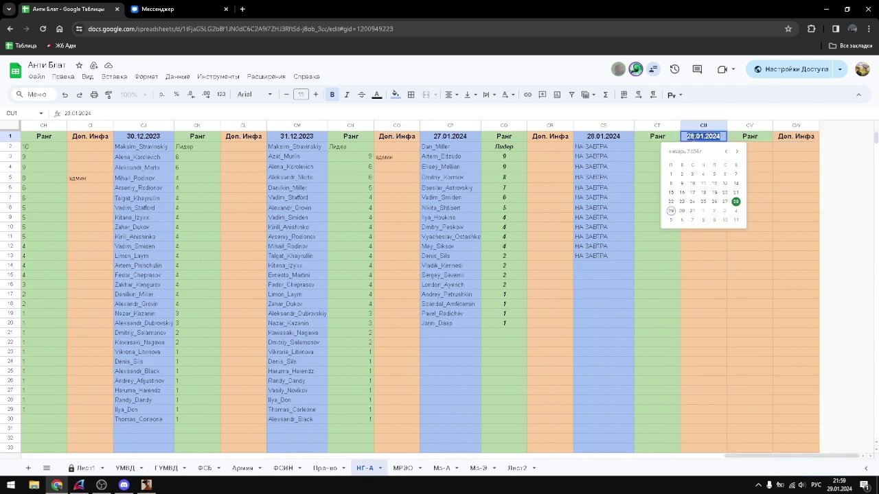
left_click(759, 146)
left_click(697, 139)
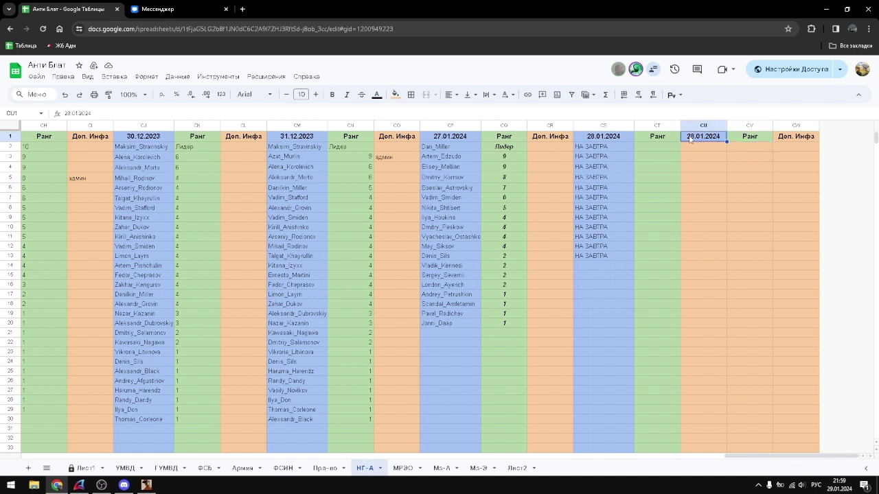
double_click(693, 136)
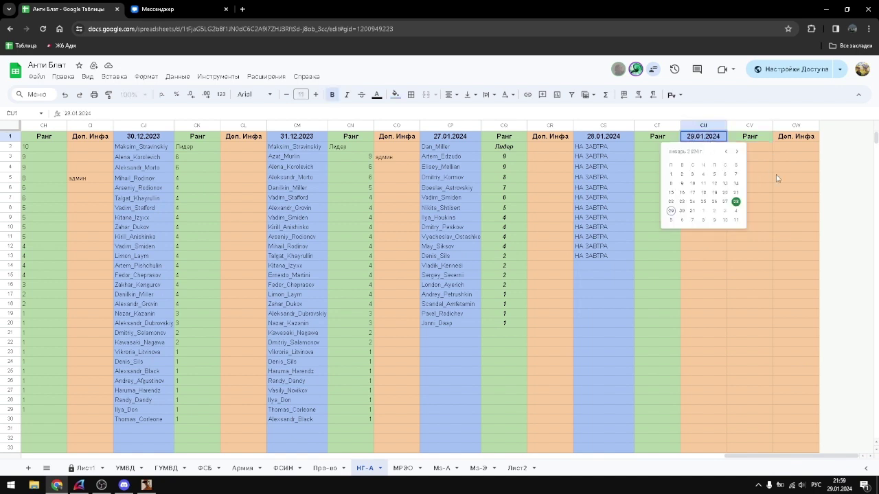
key("Return")
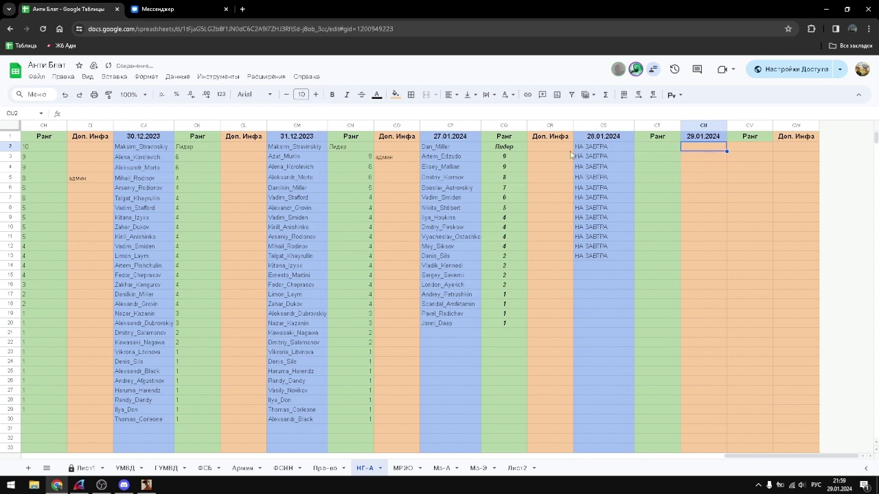
left_click_drag(550, 138, 554, 252)
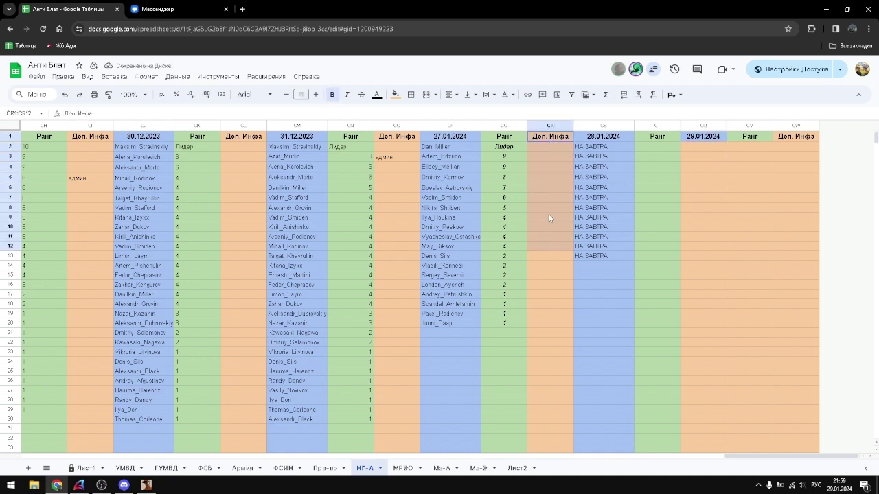
left_click_drag(549, 218, 538, 137)
left_click(522, 198)
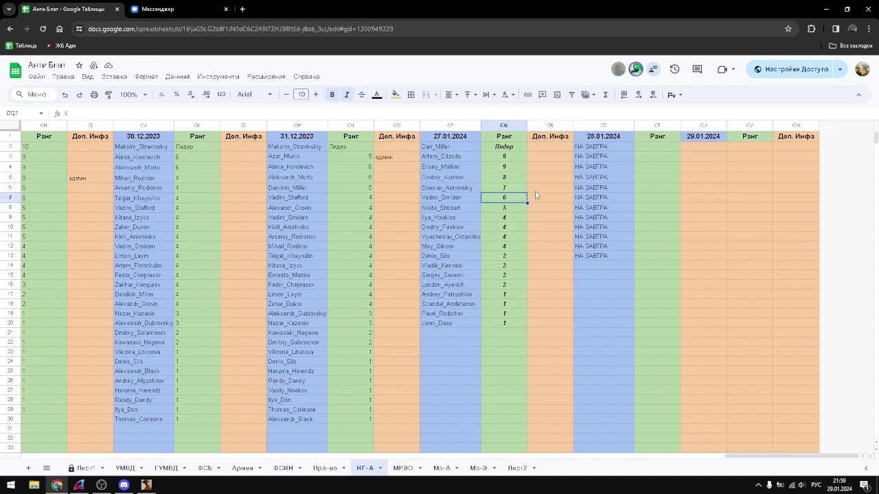
left_click(536, 188)
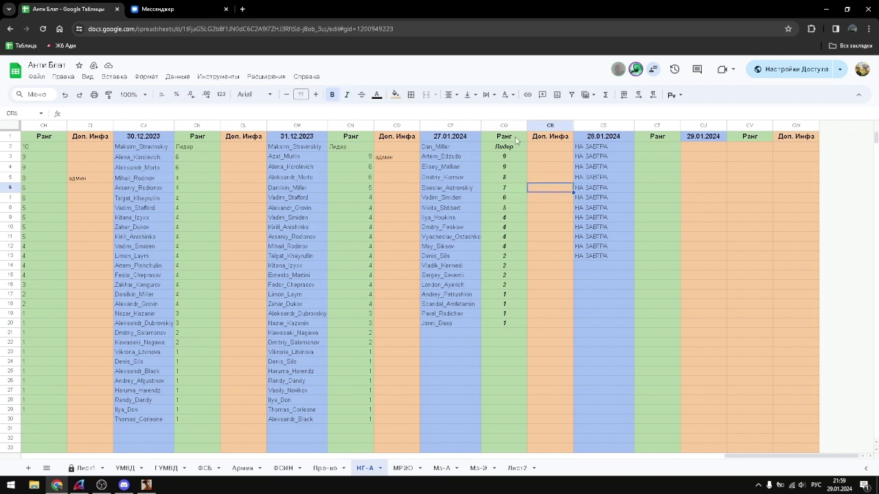
- Copy columns CR to CT from row 1 to 104 and paste the block over the same rows of columns CU to CW
left_click_drag(549, 139, 653, 351)
right_click(632, 335)
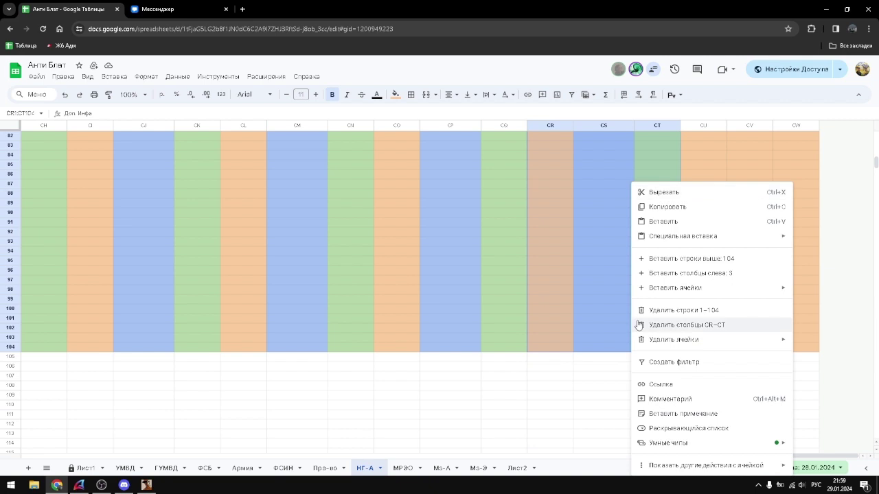
left_click(670, 208)
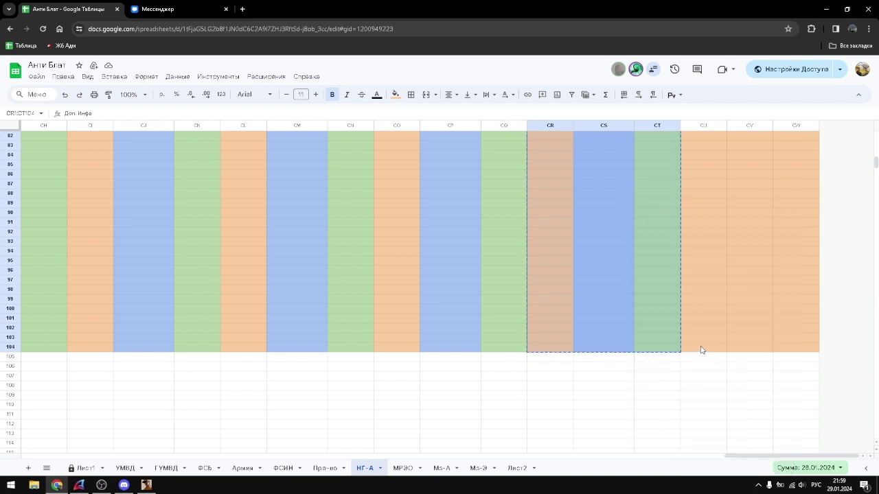
left_click_drag(701, 350, 841, 64)
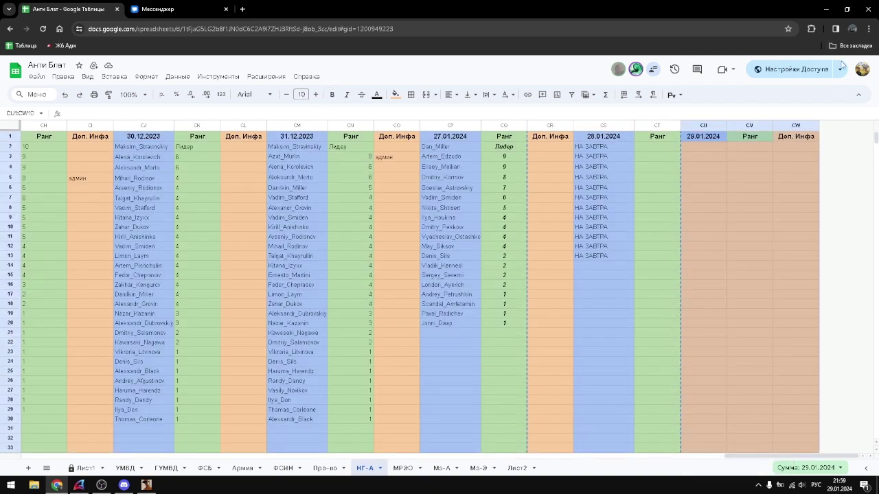
key("ctrl+v")
scroll(757, 198, "down", 3)
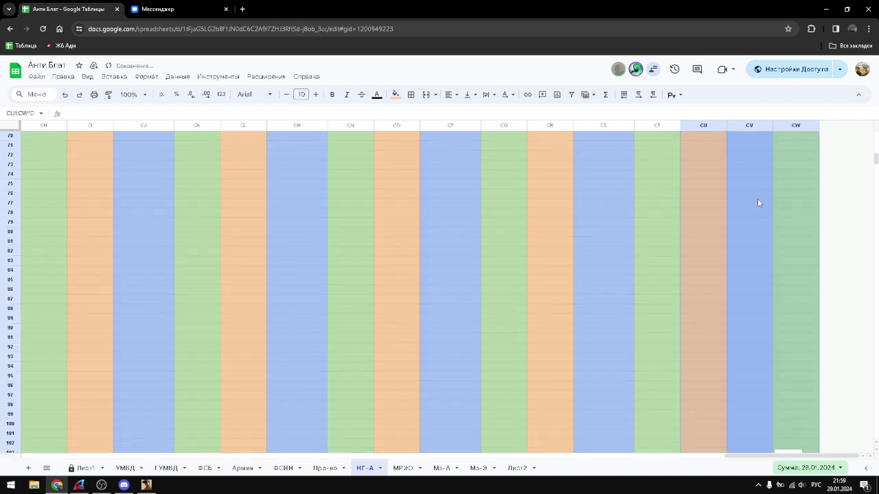
- Change the date in header cell CV1 of the НГ-А sheet to 29.01.2024
scroll(762, 201, "up", 3)
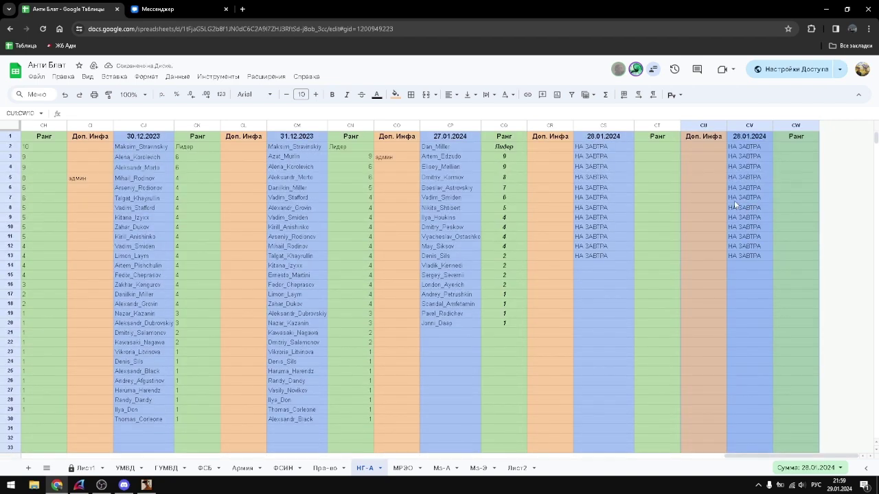
left_click(741, 138)
double_click(741, 138)
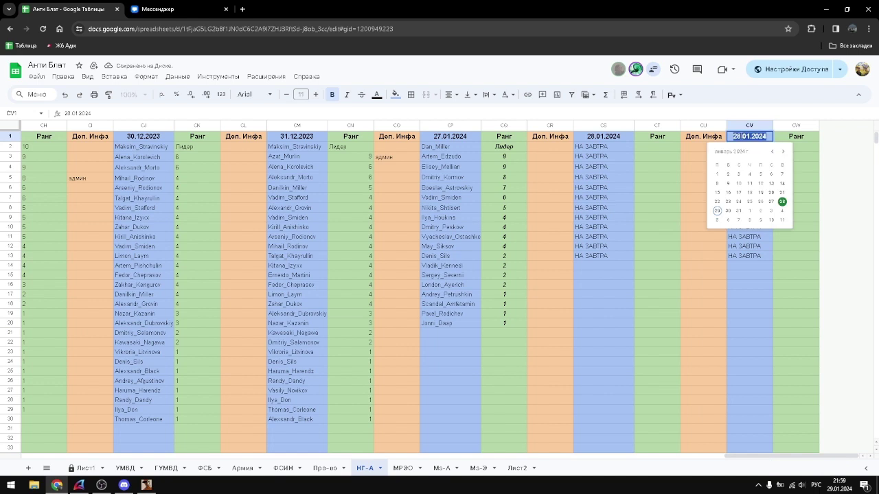
left_click(736, 136)
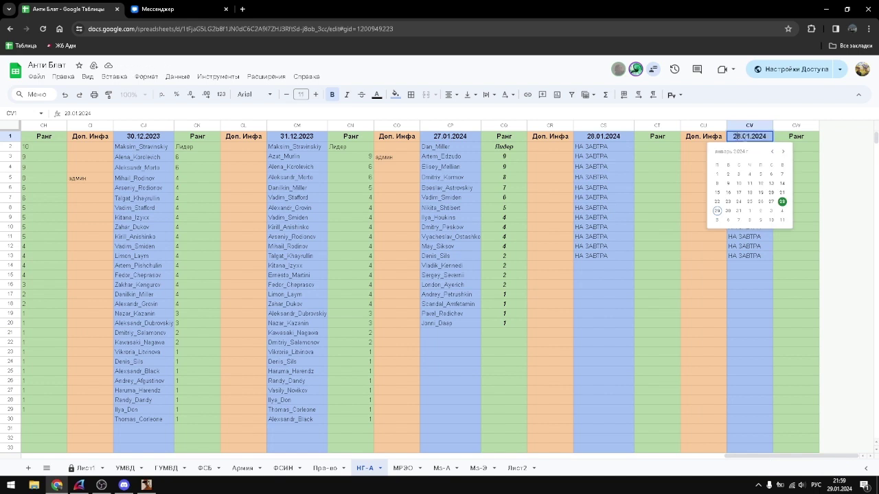
key("BackSpace")
type("0")
key("BackSpace")
type("9")
- Clear the "НА ЗАВТРА" placeholders from cells CV2 to CV15 under the 29.01.2024 header
left_click_drag(751, 267, 756, 151)
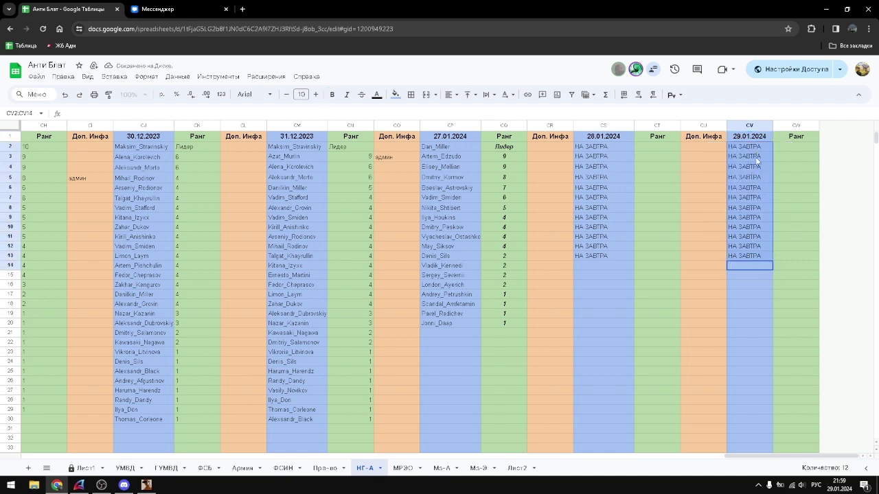
left_click_drag(753, 274, 741, 150)
key("Delete")
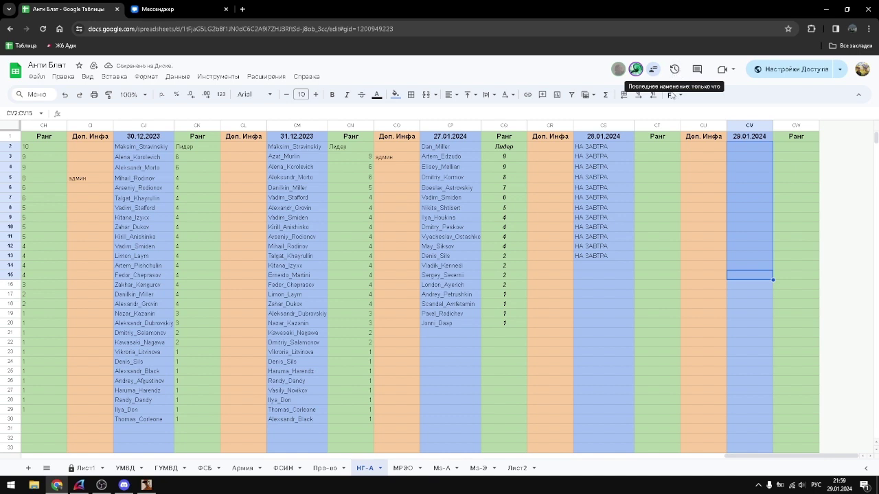
- Switch to the VK chat СО | АнтиБлат and request the member list for СМИ [6]
left_click(195, 7)
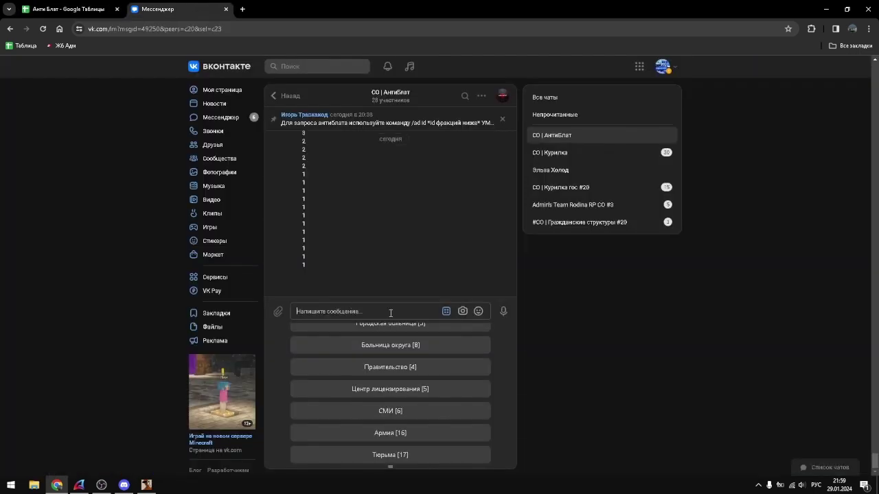
left_click(404, 412)
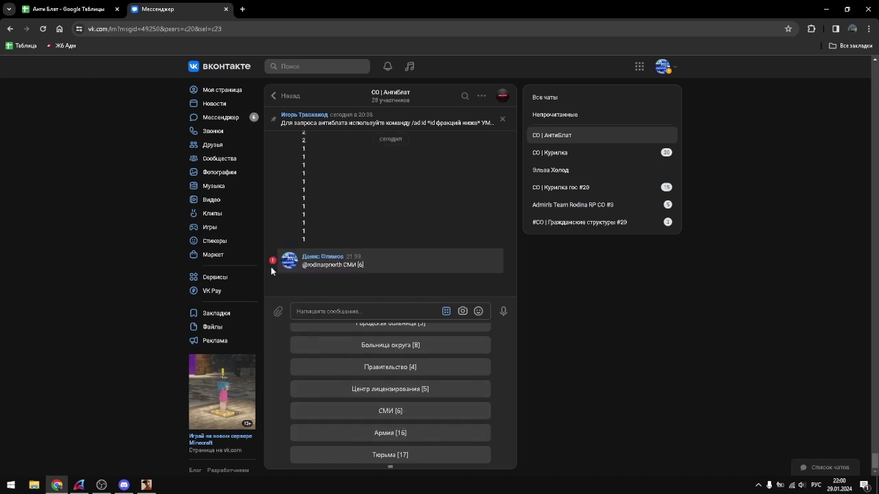
left_click(274, 260)
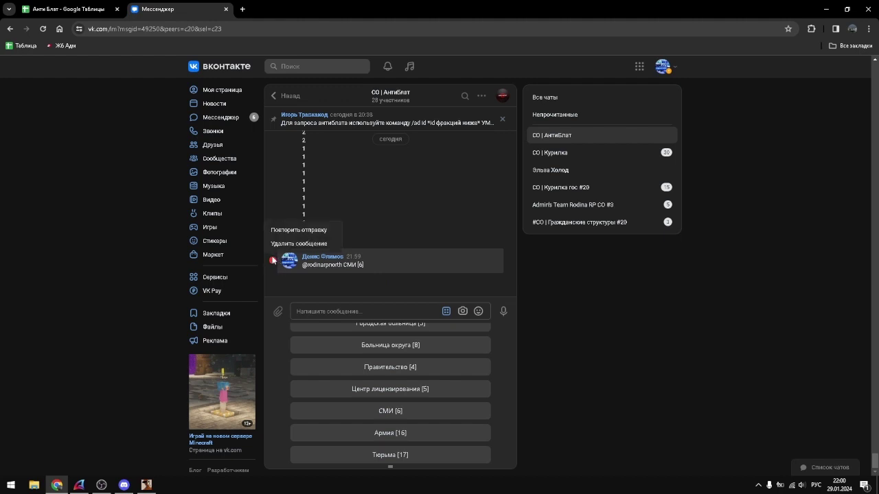
- Open the Turbo VPN browser extension and dismiss it
left_click(810, 30)
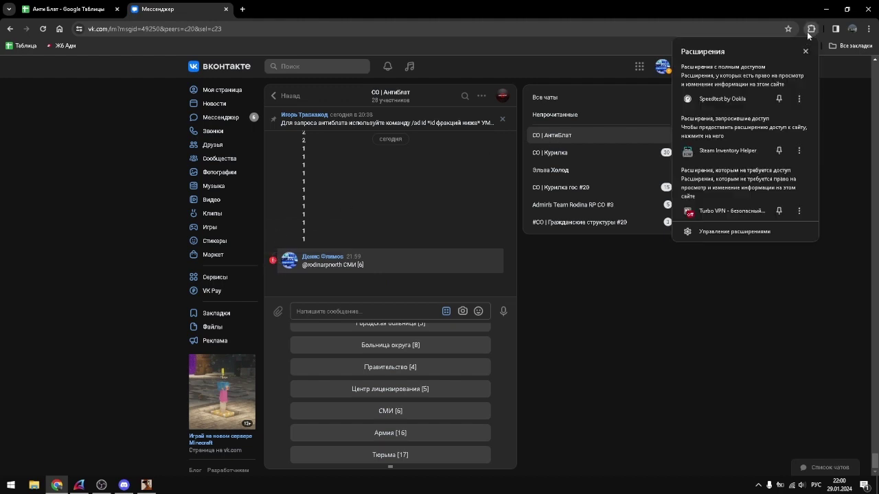
left_click(714, 207)
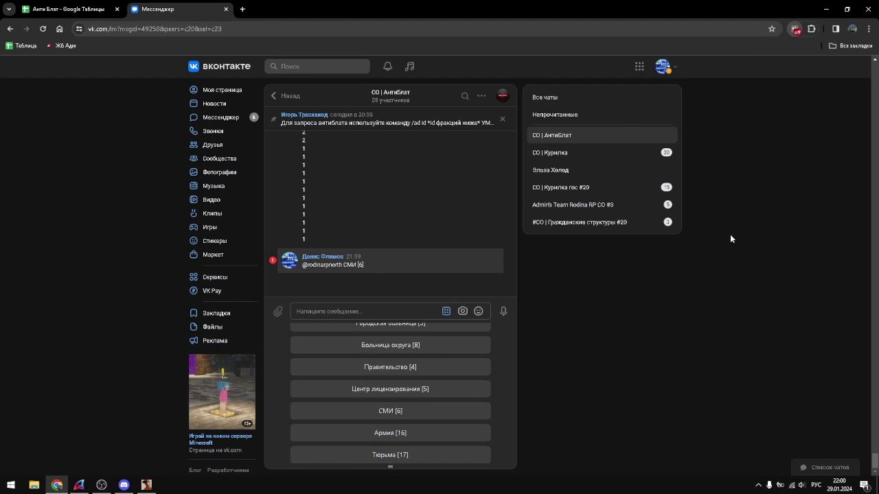
left_click(730, 234)
left_click(320, 310)
type("ЗАЕБАЛ УЖЕ")
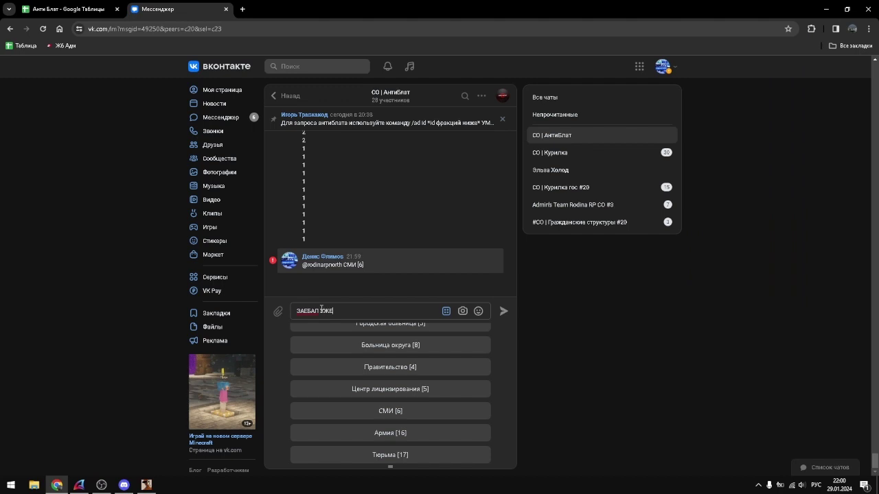
key("ctrl+a")
key("BackSpace")
- Resend the unsent СМИ [6] request message in the chat
mouse_move(273, 261)
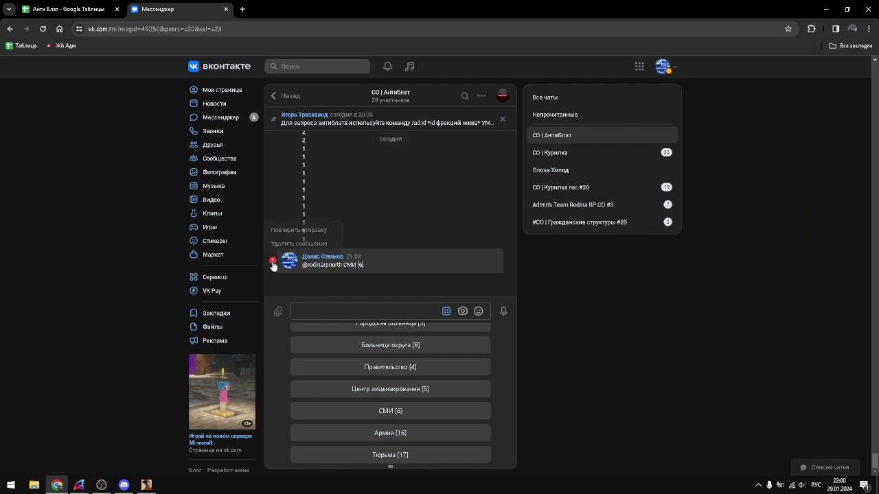
left_click(283, 230)
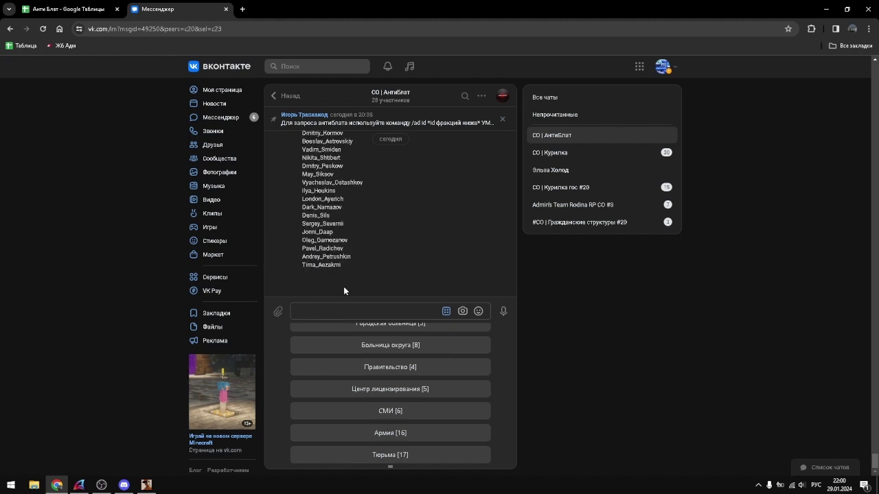
type("плак п")
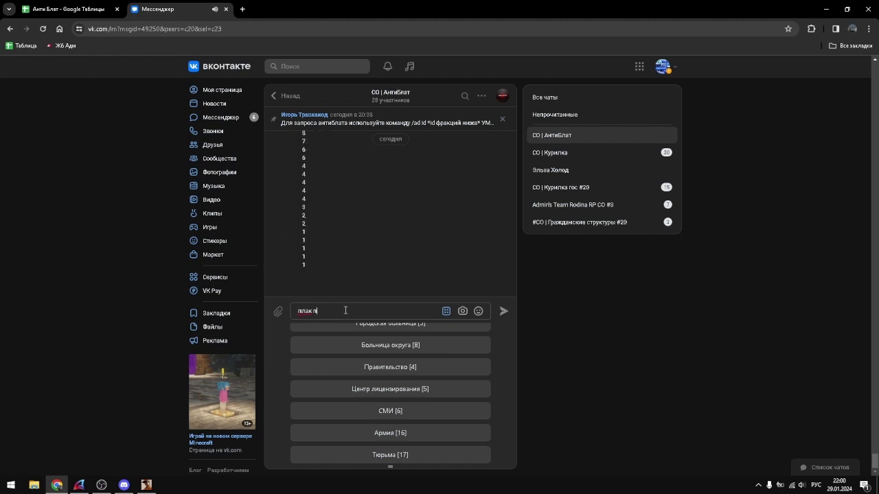
key("BackSpace")
key("BackSpace")
type("София сигма")
key("BackSpace")
key("BackSpace")
key("BackSpace")
key("BackSpace")
key("BackSpace")
key("BackSpace")
key("BackSpace")
key("BackSpace")
key("BackSpace")
key("BackSpace")
key("BackSpace")
key("BackSpace")
- Copy the СМИ rank list from the chat reply and paste it as values only into the spreadsheet's Ранг column from cell CW2
left_click_drag(304, 268, 306, 249)
right_click(307, 248)
left_click(324, 256)
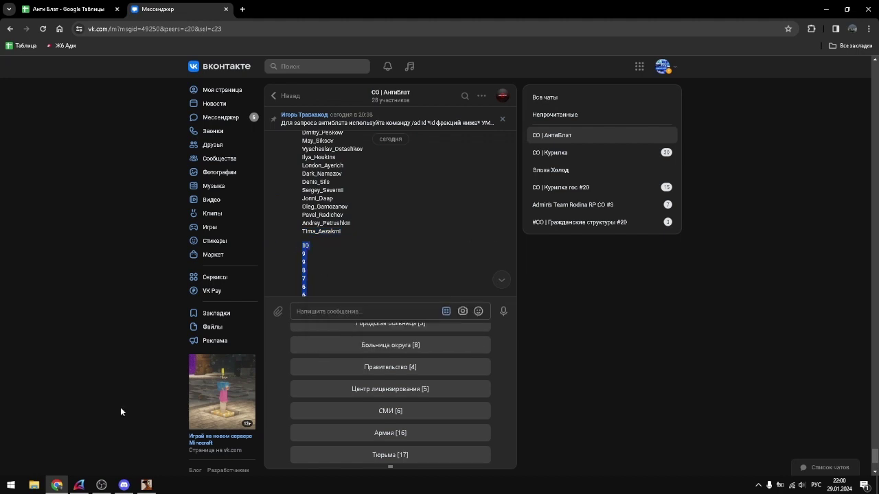
key("ctrl+Tab")
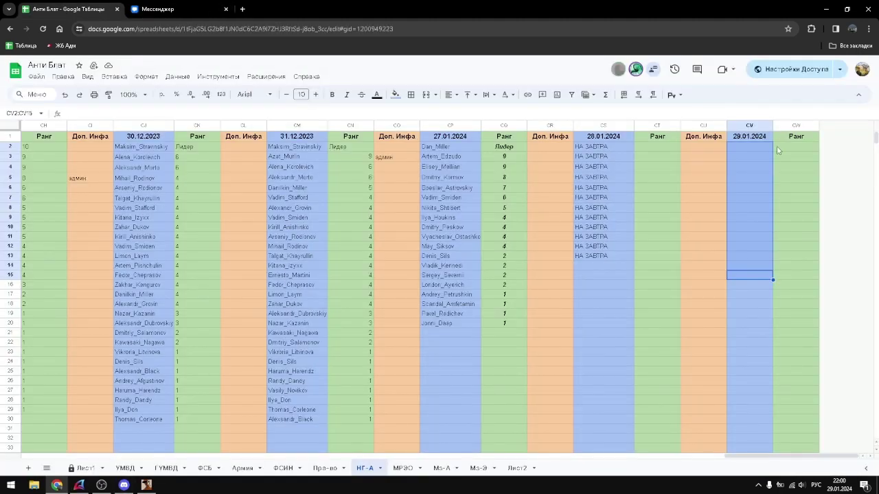
left_click(796, 147)
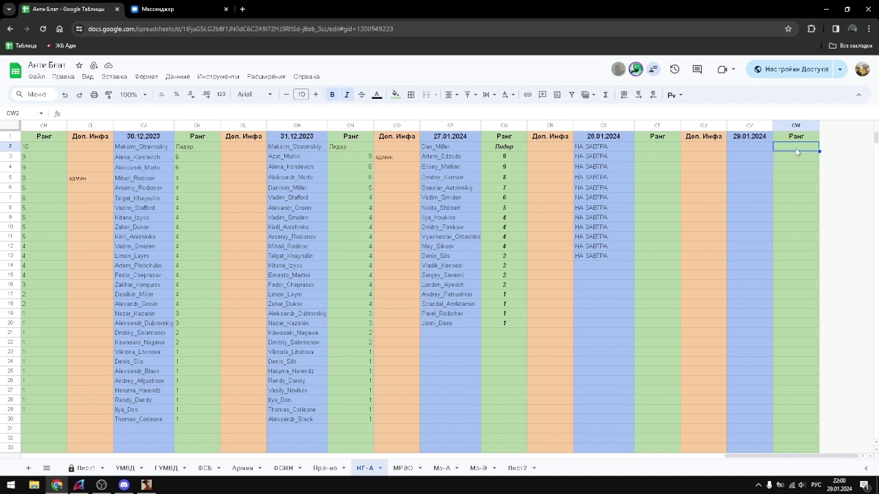
key("ctrl+v")
left_click(801, 348)
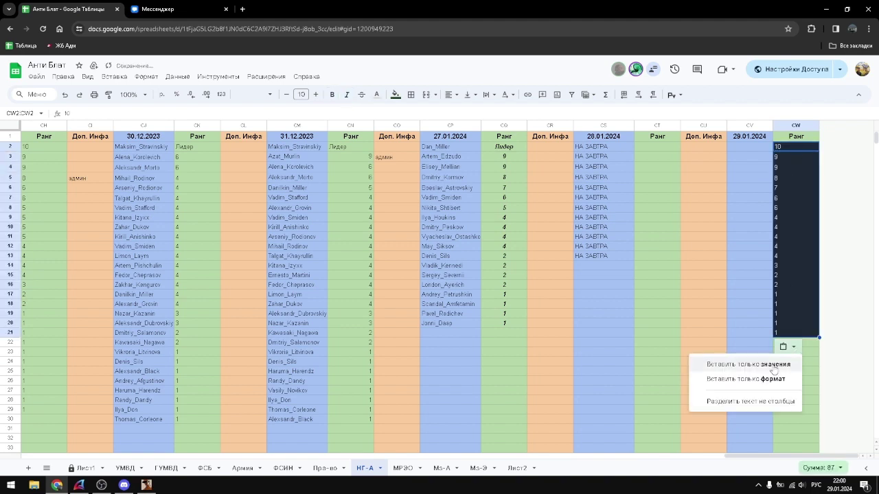
left_click(757, 363)
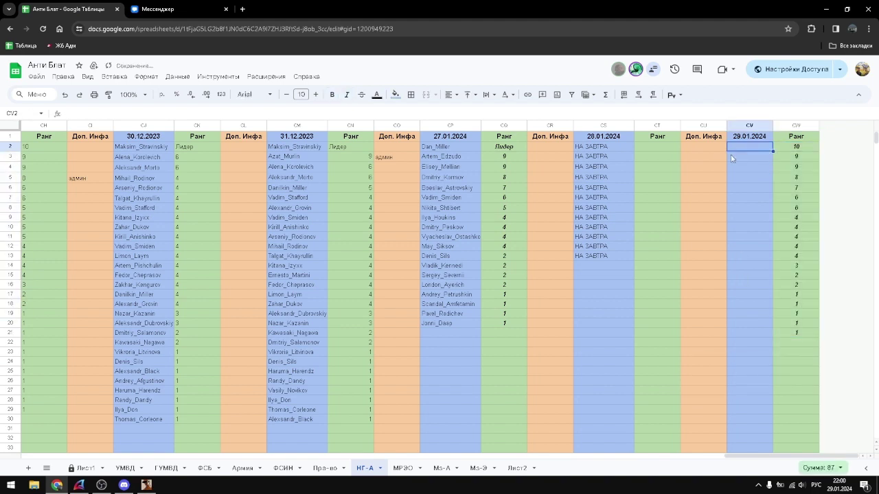
left_click(123, 485)
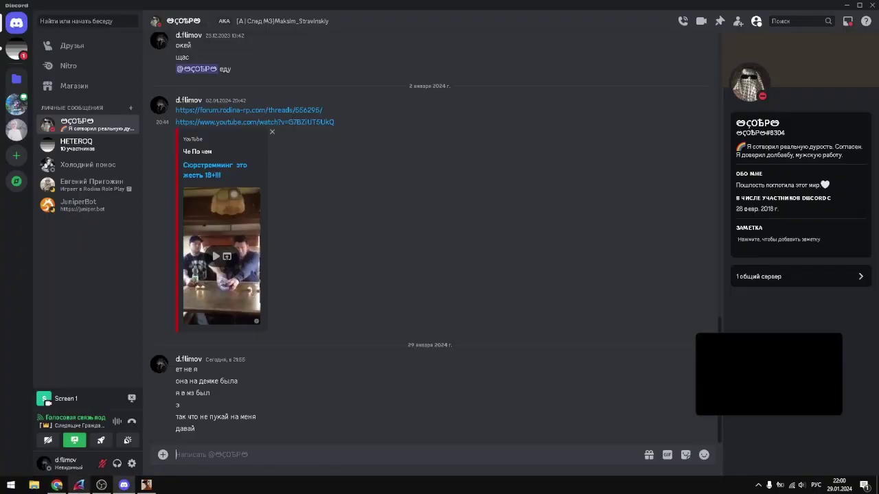
mouse_move(55, 486)
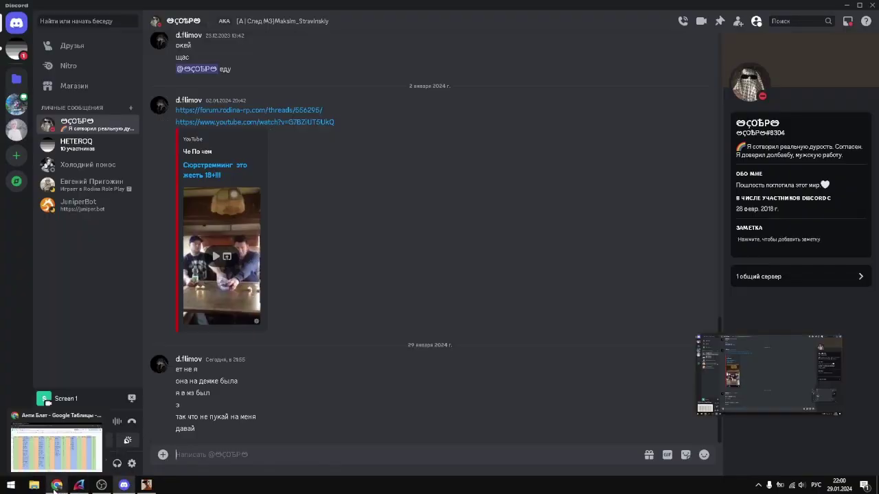
left_click(241, 121)
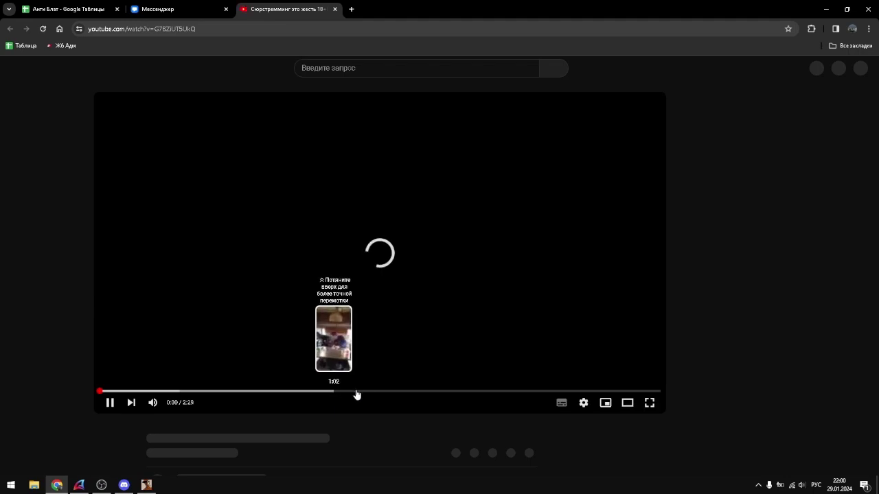
key("ctrl+w")
- Keep only the values of the member names pasted into cells CV2 to CV21 under 29.01.2024
left_click(792, 351)
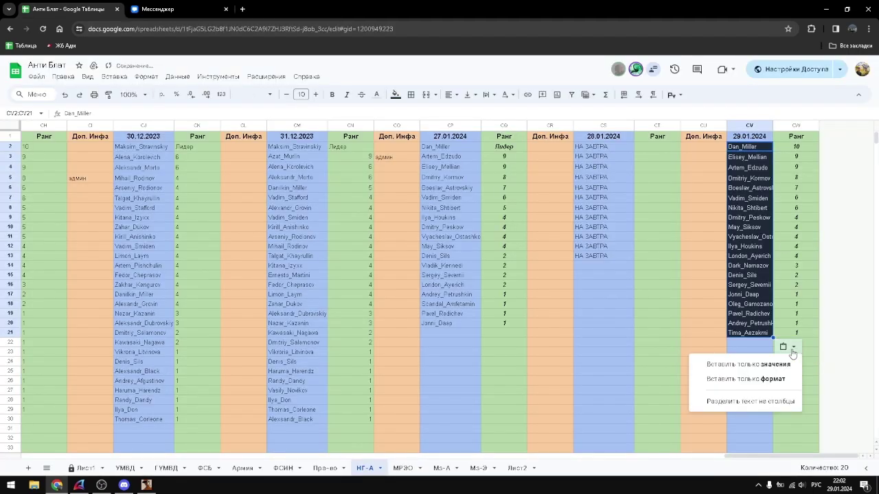
key("Escape")
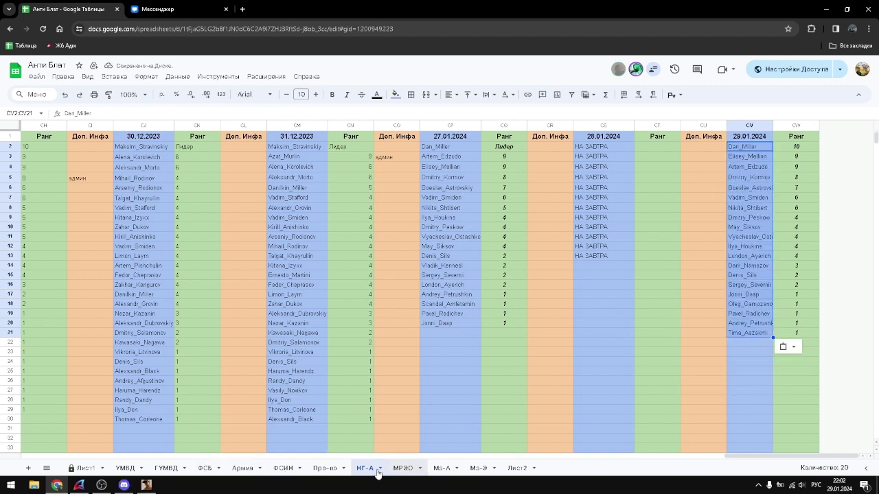
left_click(125, 486)
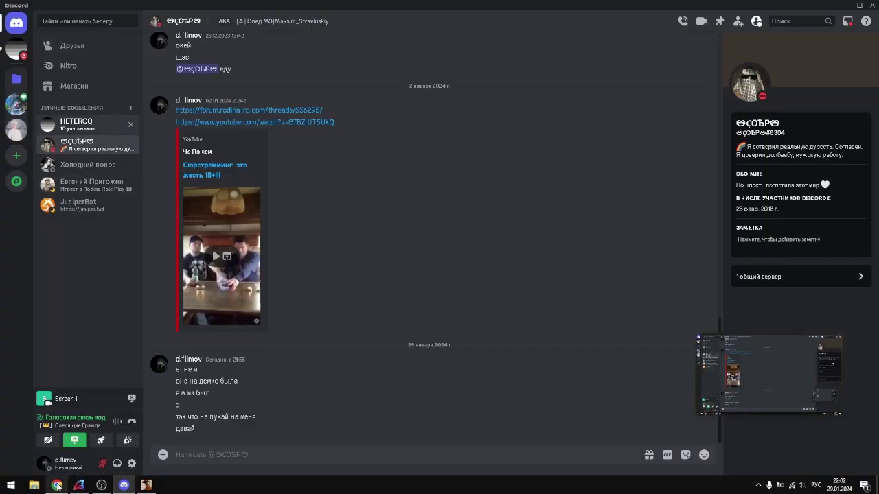
mouse_move(58, 485)
left_click(57, 485)
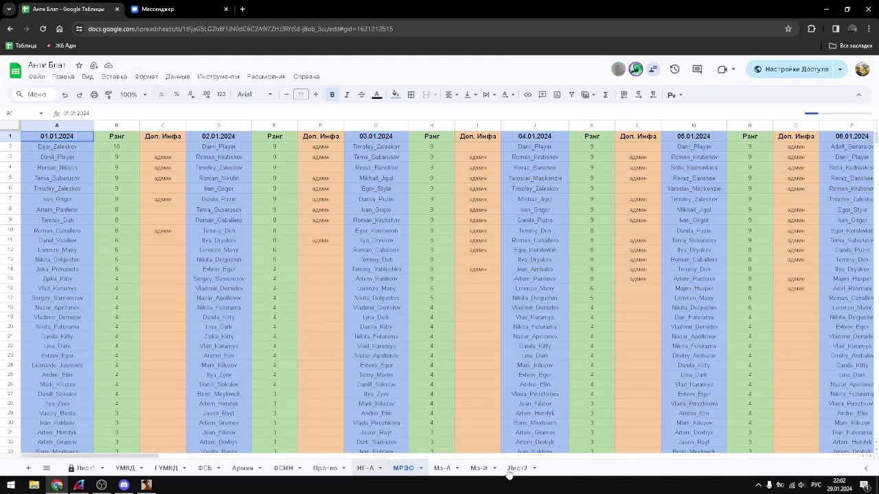
- On the МРЭО sheet, copy the 28.01.2024 block in columns CS to CU from row 1 to 104
scroll(223, 437, "down", 2)
left_click_drag(136, 457, 755, 385)
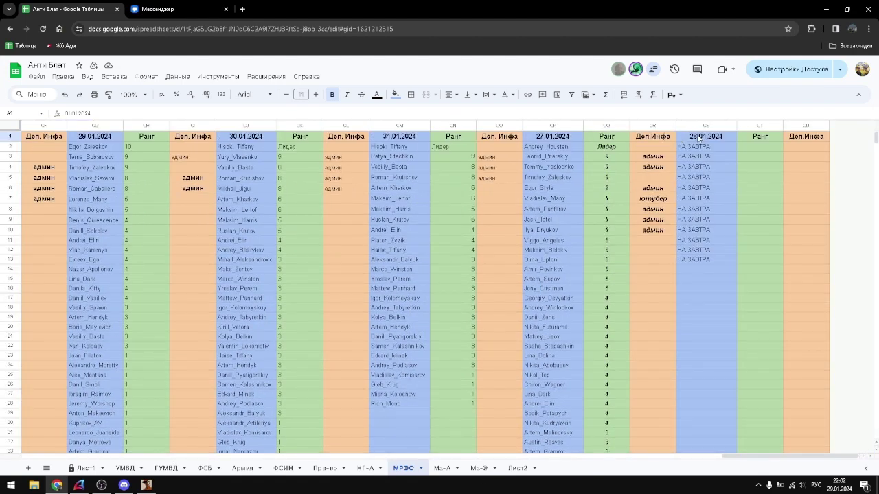
left_click_drag(698, 138, 817, 386)
right_click(817, 386)
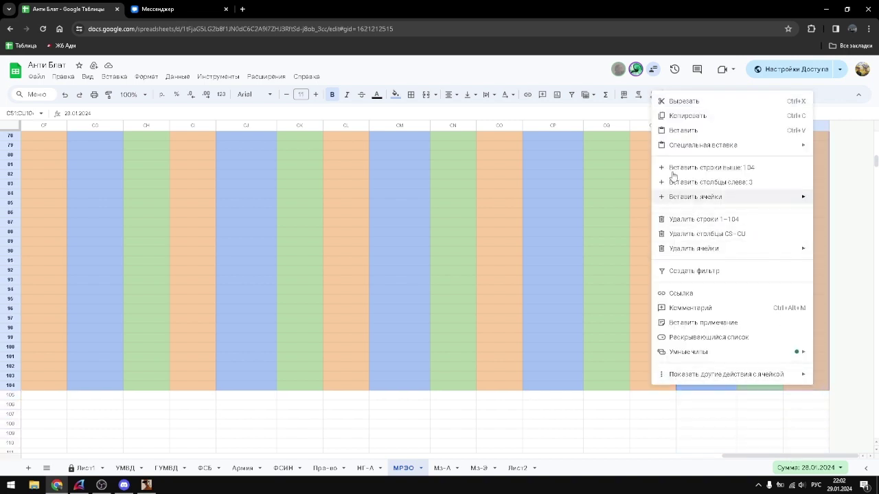
left_click(677, 115)
scroll(868, 214, "up", 3)
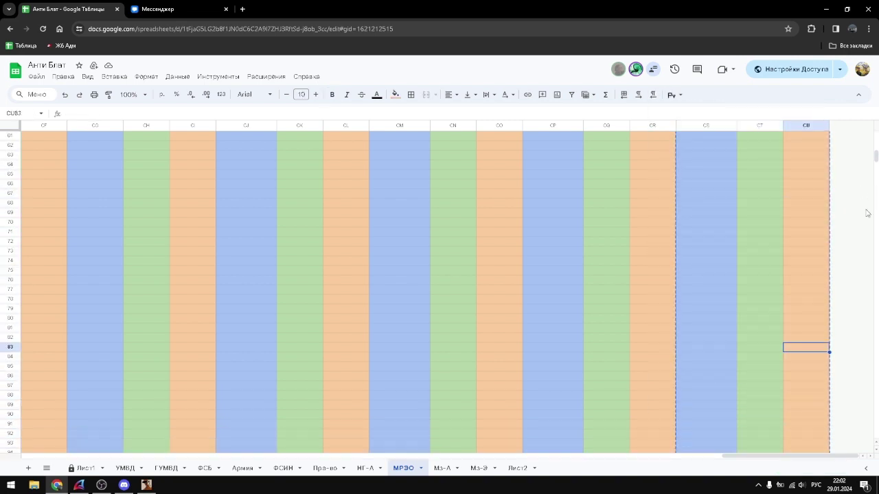
scroll(867, 213, "up", 15)
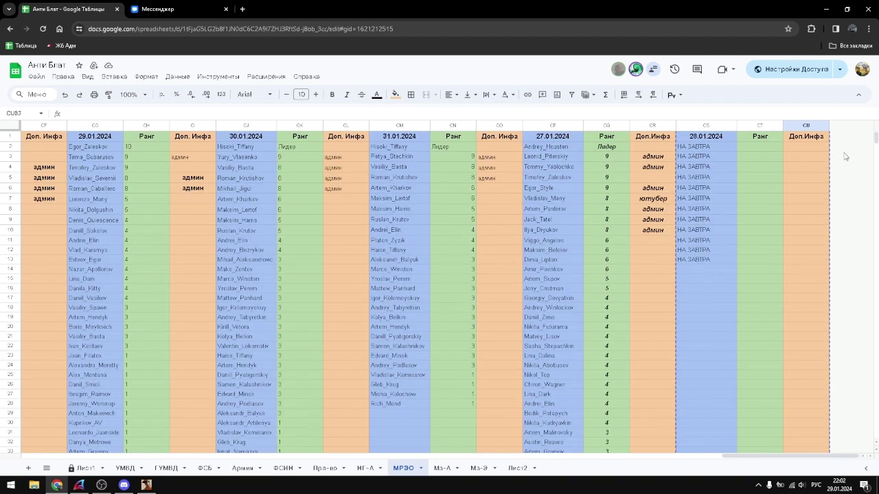
left_click(243, 9)
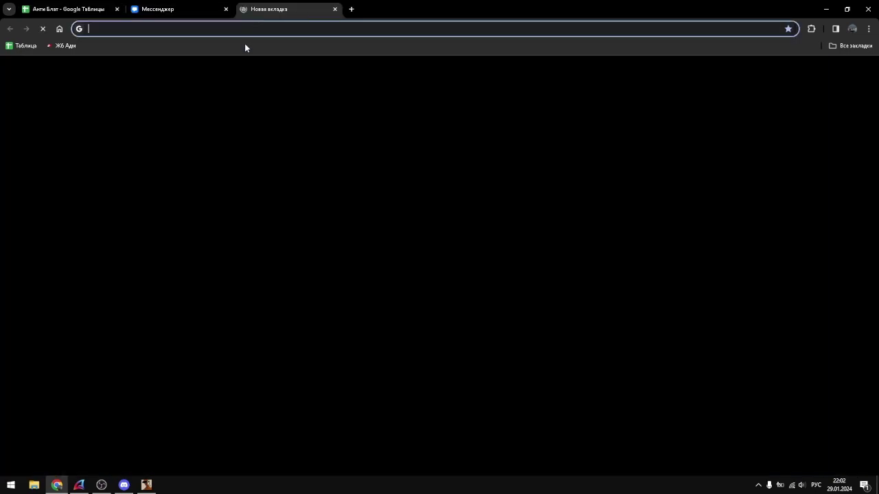
type("уже бегу")
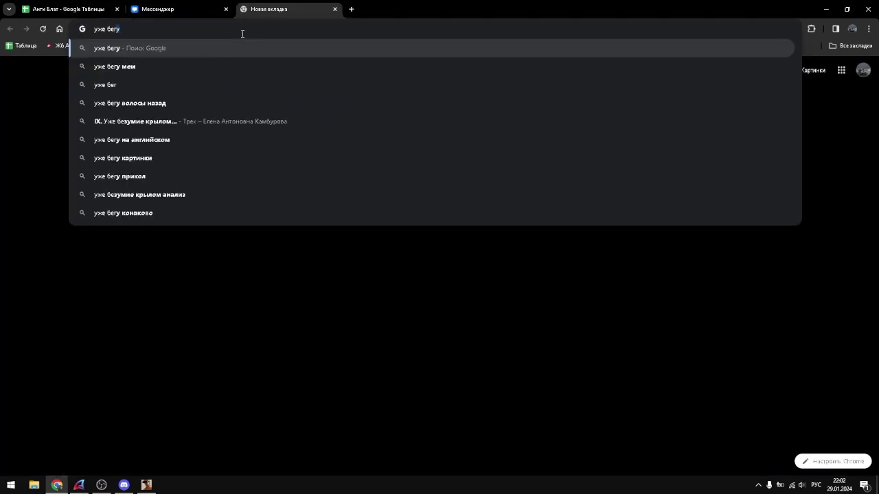
key("ctrl+a")
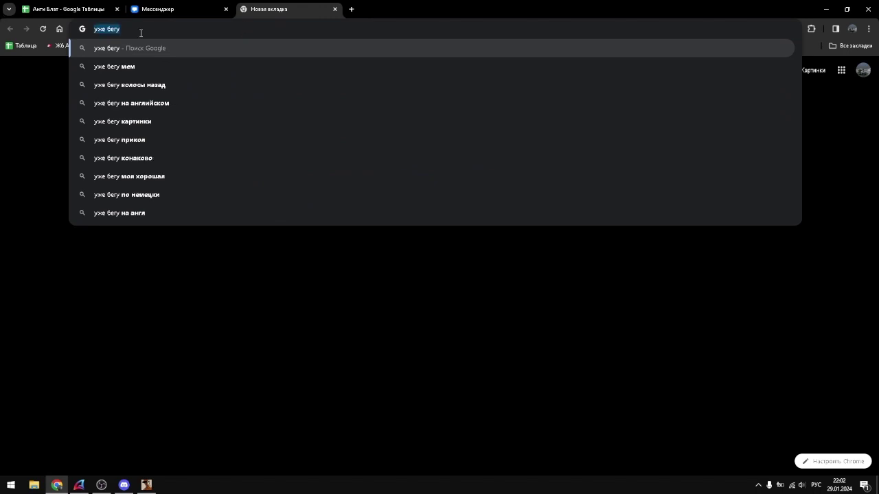
left_click(141, 33)
left_click(175, 9)
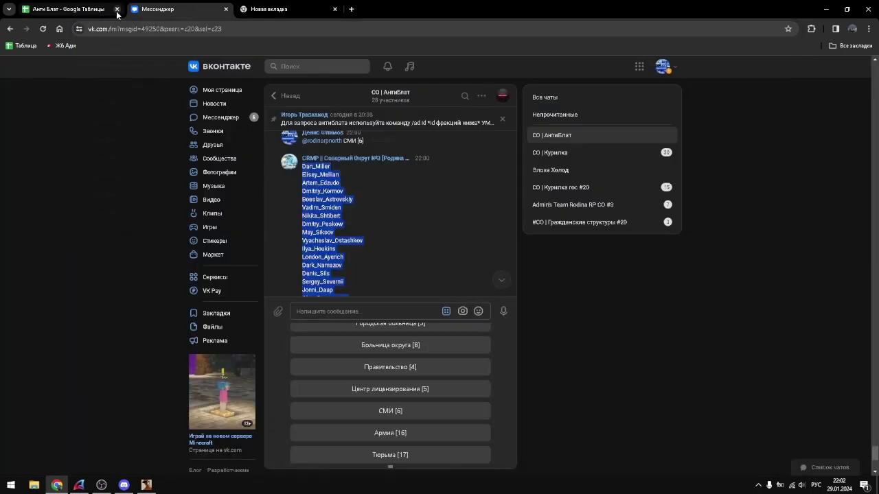
- Paste the copied 28.01.2024 block into the МРЭО sheet of the spreadsheet, starting at cell CU2
left_click(78, 11)
right_click(823, 147)
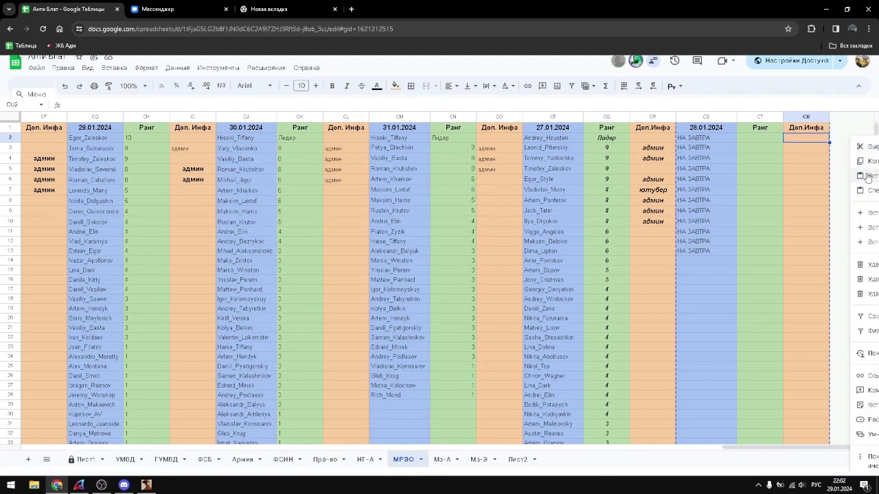
left_click(867, 177)
left_click(857, 163)
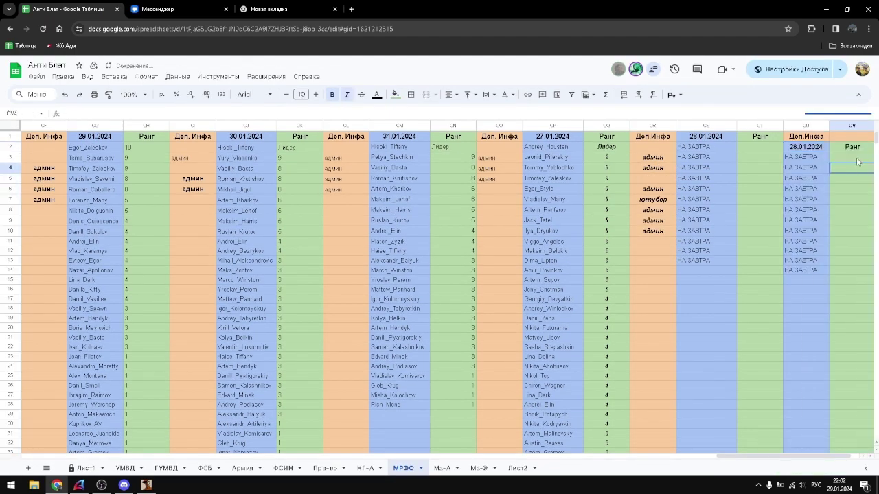
left_click(856, 158)
scroll(410, 435, "down", 1)
scroll(409, 435, "up", 1)
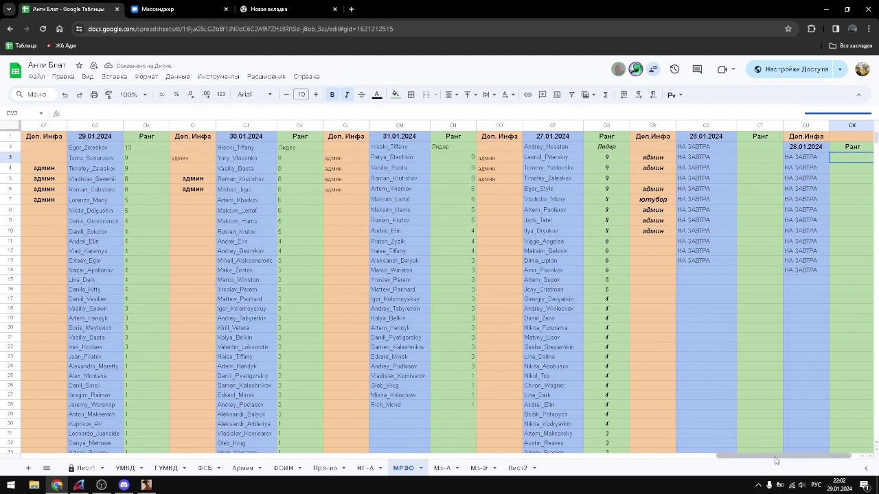
left_click_drag(776, 457, 784, 457)
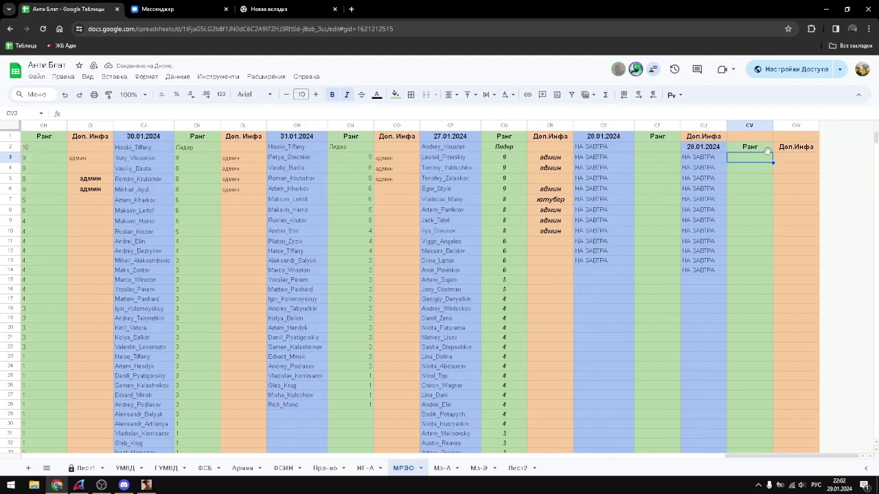
- Copy the formatting of blank cell CV10 onto cells CV1 to CV6
key("shift+Up")
key("shift+Up")
key("shift+Down")
key("shift+Down")
key("shift+Down")
key("shift+Down")
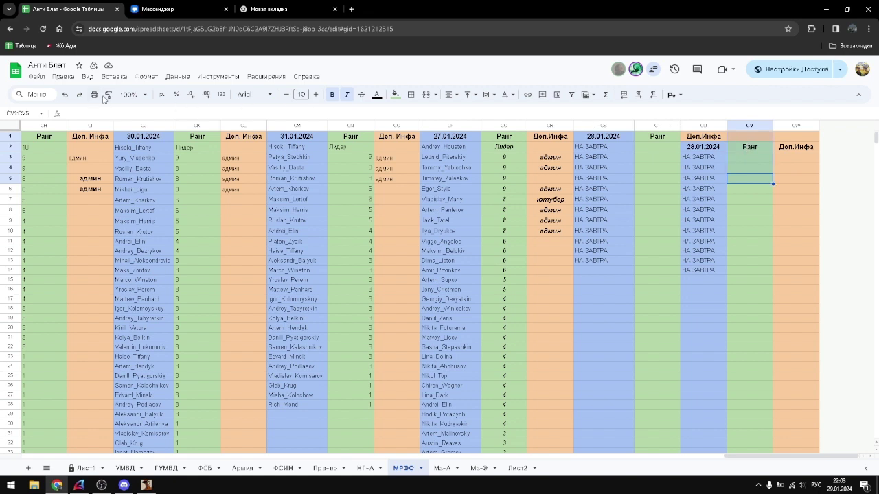
left_click(759, 234)
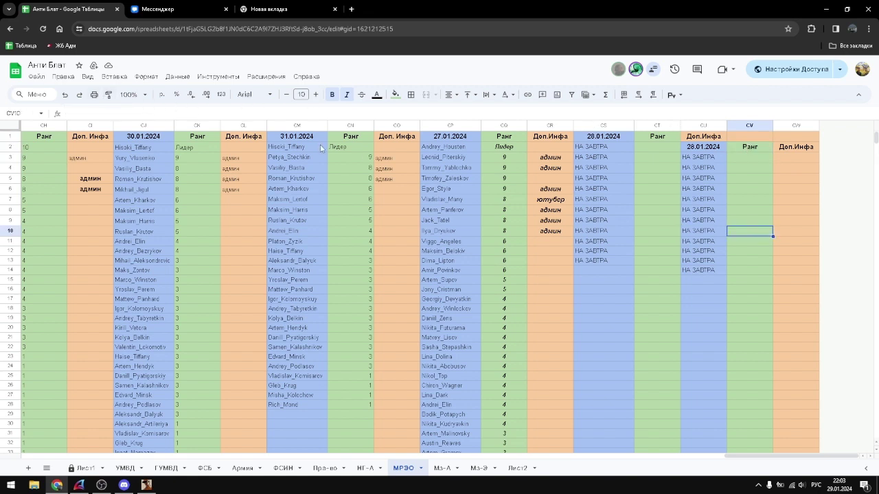
left_click(109, 95)
left_click_drag(758, 193, 750, 145)
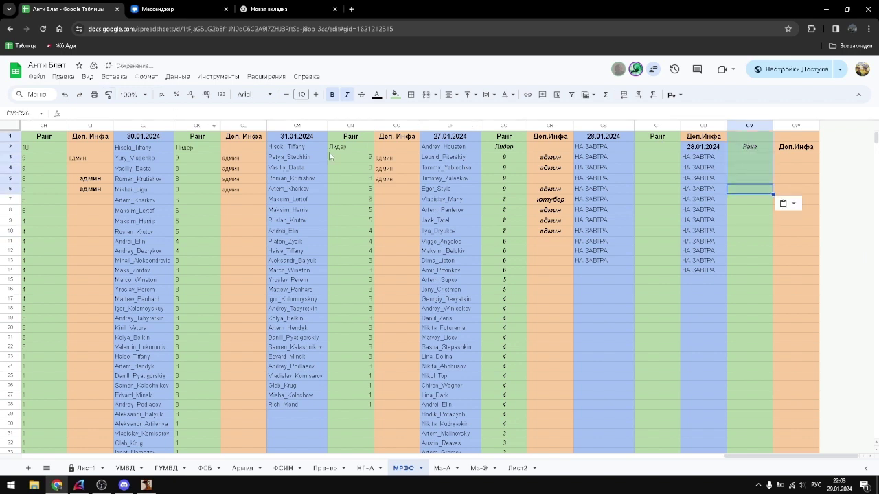
- Apply the formatting of blank cell CU17 to CU1:CU17 and clear the contents of CU2 to CU15
left_click(703, 298)
left_click(107, 94)
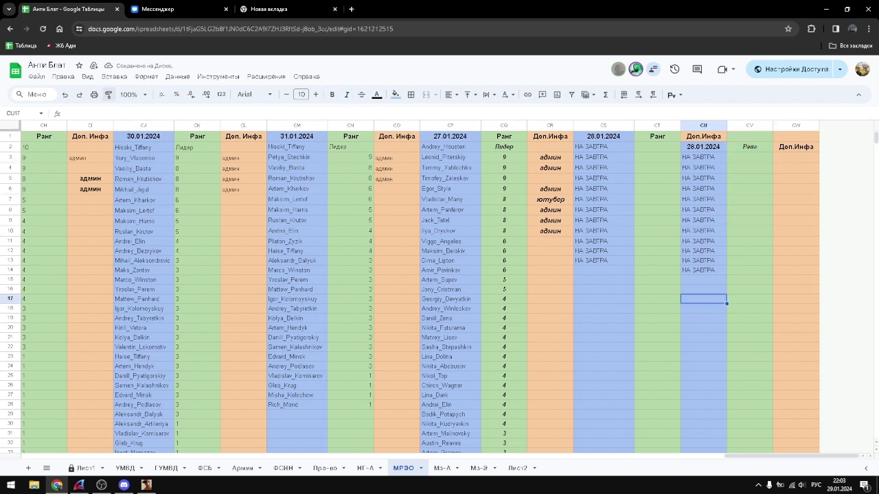
left_click_drag(703, 298, 705, 133)
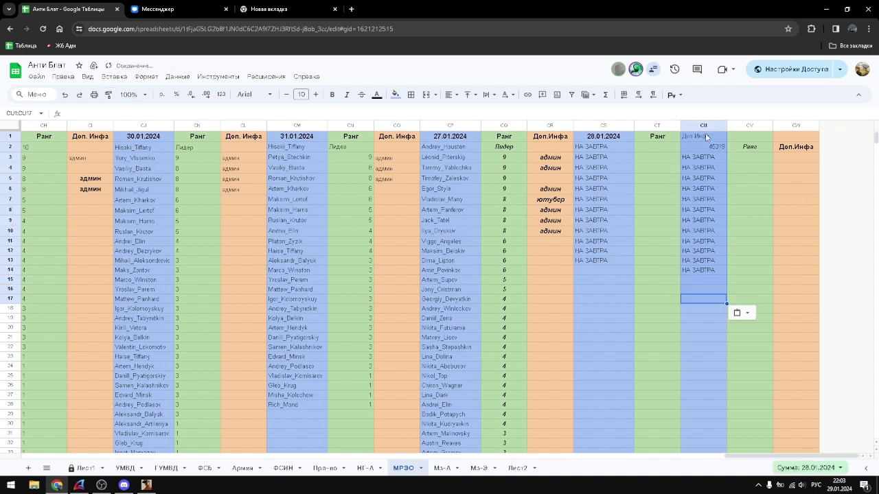
left_click(703, 365)
left_click_drag(709, 278, 702, 148)
key("Delete")
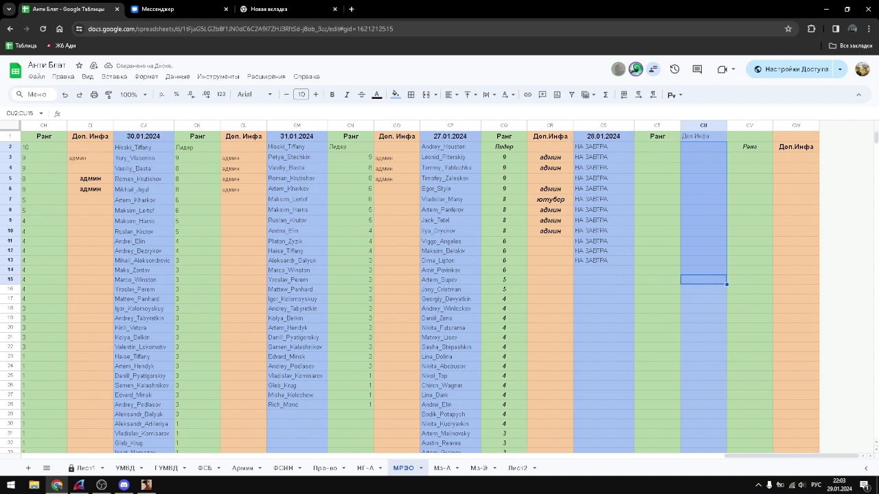
- Copy the Доп.Инфа header from CW2 into cell CW1
left_click(710, 138)
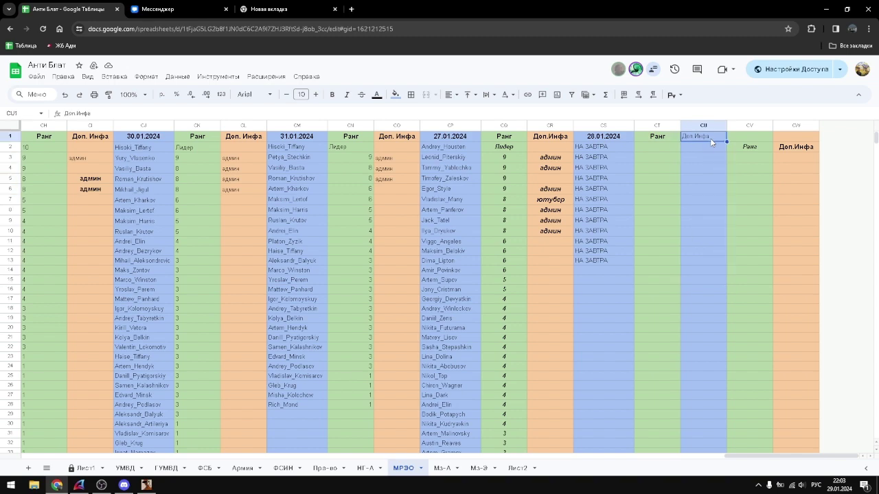
left_click_drag(791, 142, 796, 453)
left_click(796, 340)
scroll(799, 323, "up", 3)
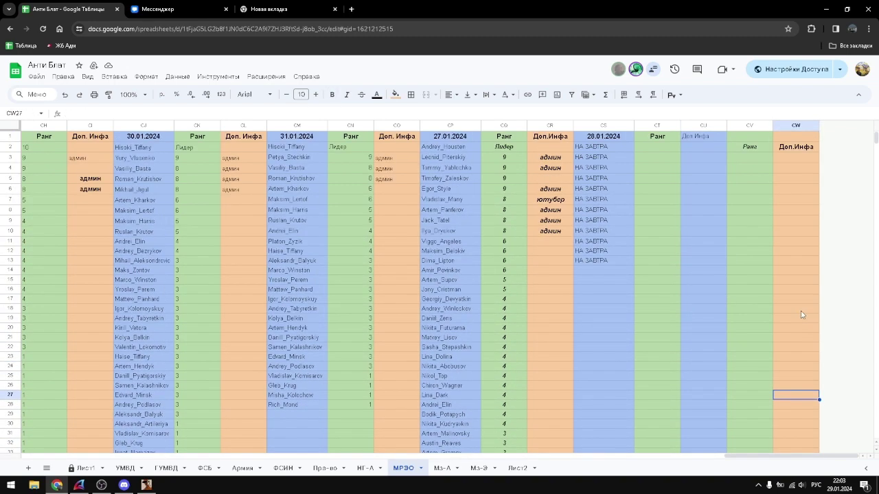
left_click(782, 220)
left_click(793, 143)
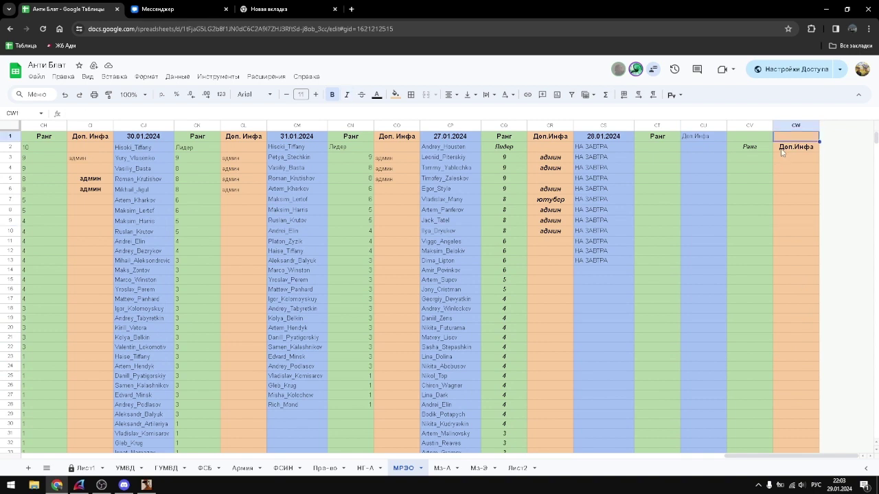
left_click(797, 136)
key("ctrl+v")
- Copy the Ранг header from CV2 into CV1 and delete the duplicate headers in CV2 and CW2
left_click(749, 137)
left_click(747, 148)
key("ctrl+c")
left_click(750, 136)
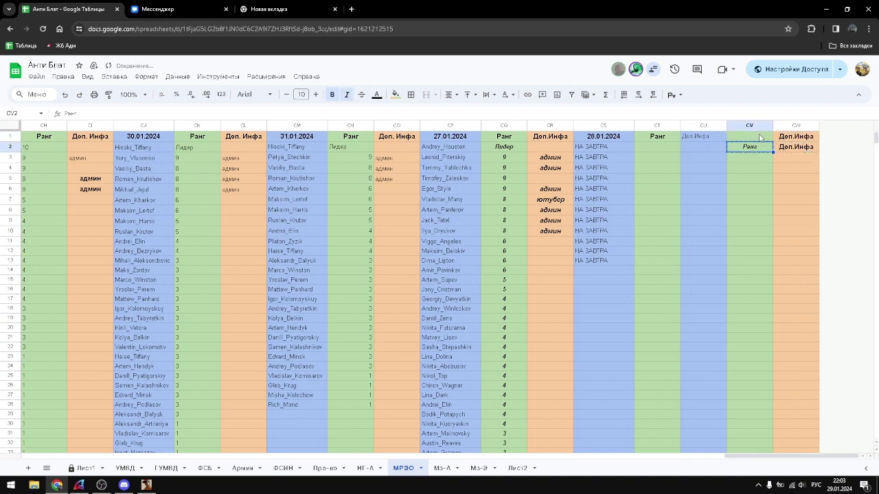
key("ctrl+v")
left_click(803, 147)
left_click_drag(810, 147, 763, 151)
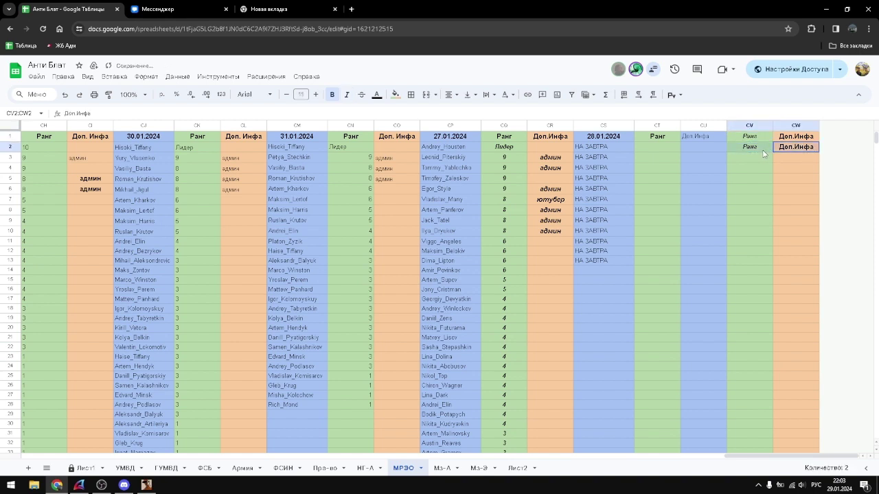
key("Delete")
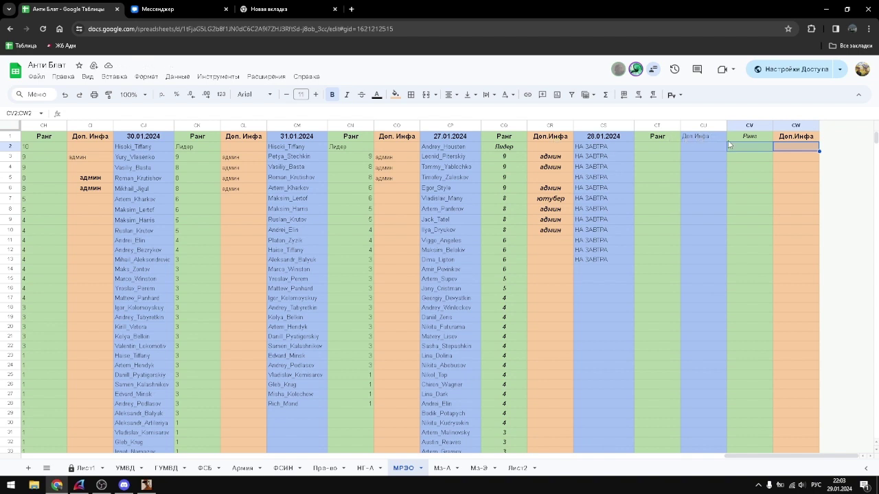
- Apply the blue formatting of blank cell CU3 to column CV from row 1 downward
left_click(707, 158)
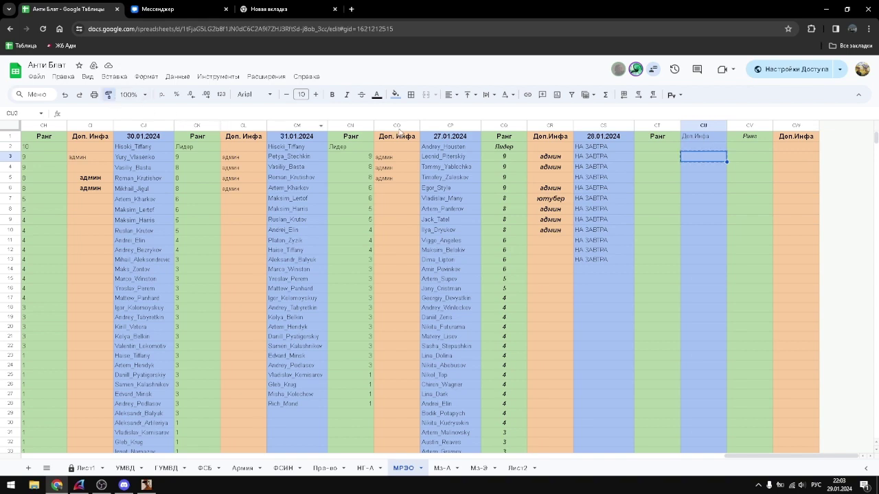
left_click_drag(740, 140, 747, 321)
key("Delete")
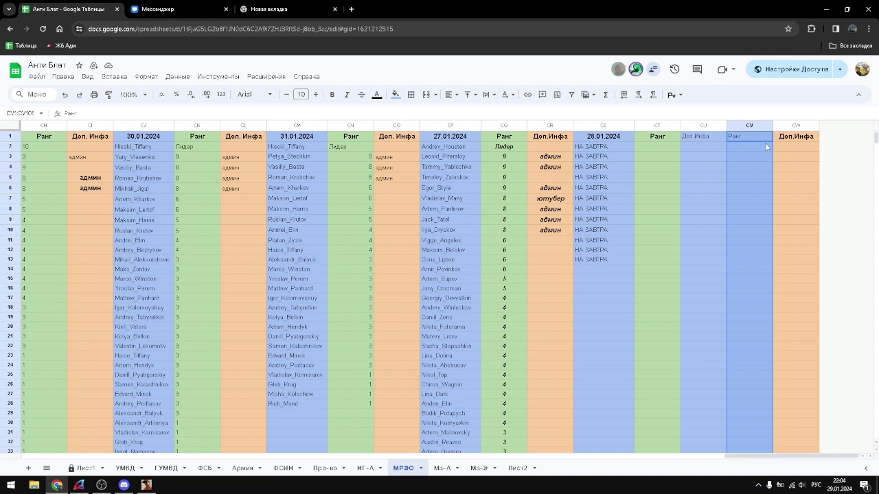
- Copy the 28.01.2024 header from CS1 into CV1 and from there into CU1
left_click(592, 137)
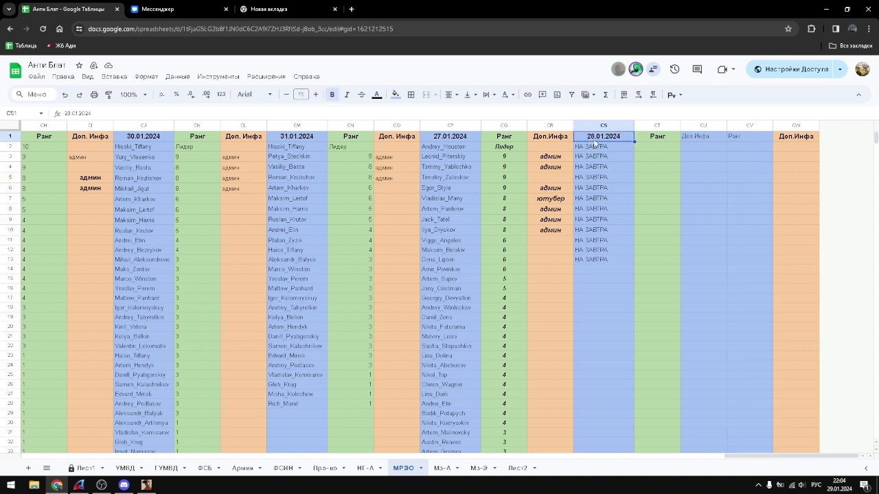
key("ctrl+c")
left_click(749, 141)
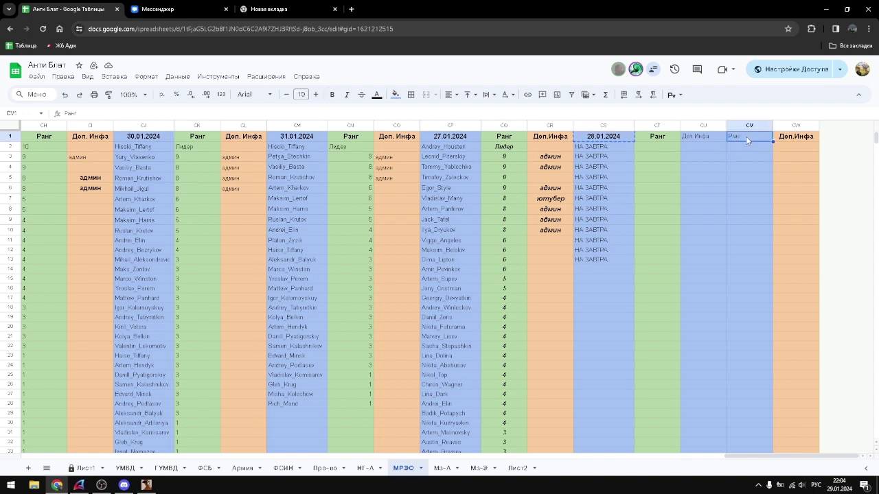
key("ctrl+v")
left_click(719, 137)
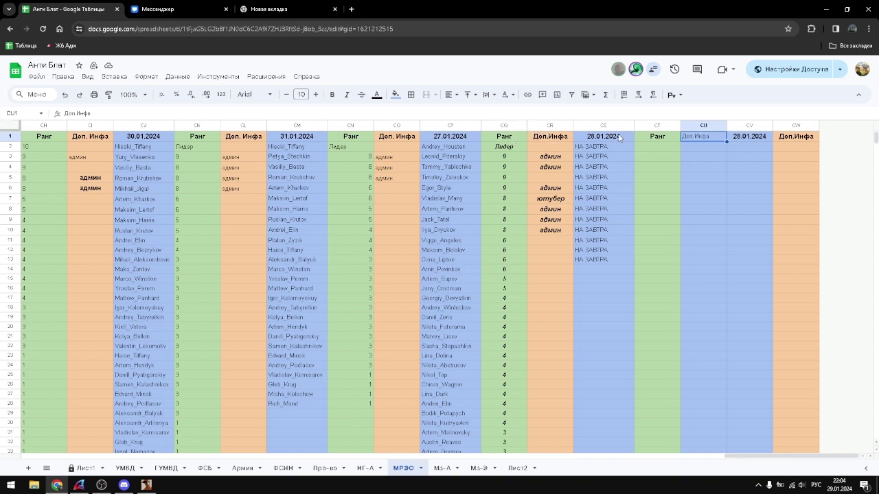
left_click(748, 139)
key("ctrl+c")
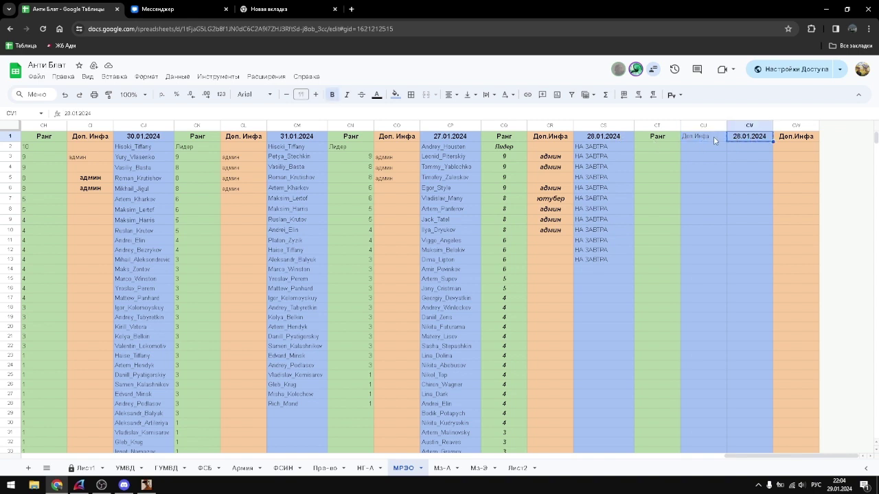
key("Left")
key("ctrl+v")
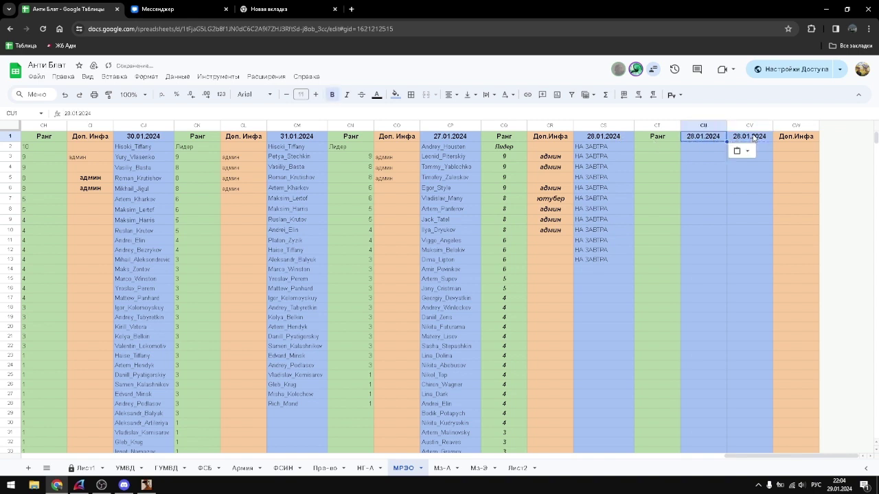
- Replace the date header in CV1 with a copy of the Ранг header from CQ1
left_click(763, 137)
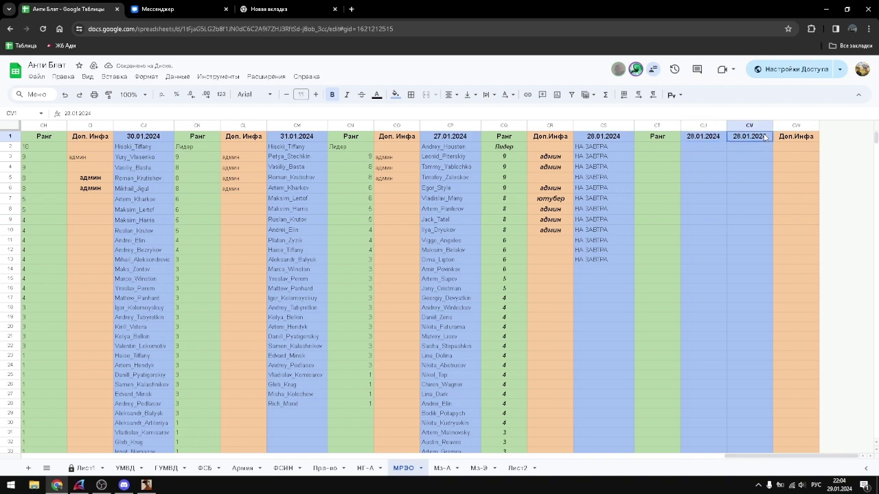
left_click(509, 140)
key("ctrl+c")
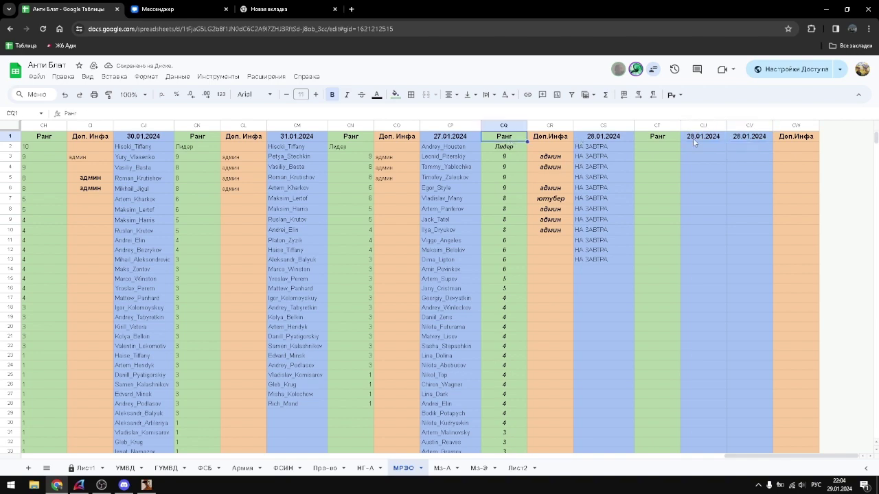
left_click(741, 140)
key("ctrl+v")
- Try to apply the green formatting of blank cell CQ50 to column CV, starting from CV1
left_click_drag(736, 141, 748, 459)
scroll(716, 302, "up", 1)
scroll(718, 300, "down", 5)
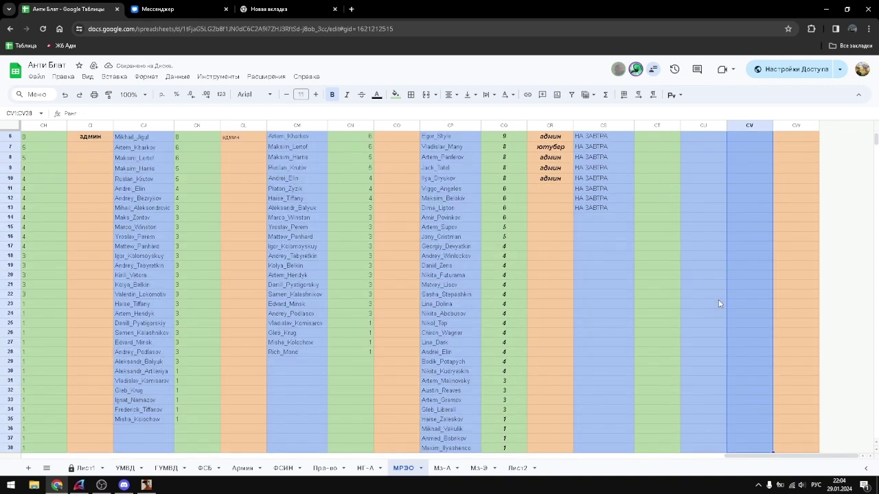
scroll(487, 335, "up", 2)
left_click(500, 370)
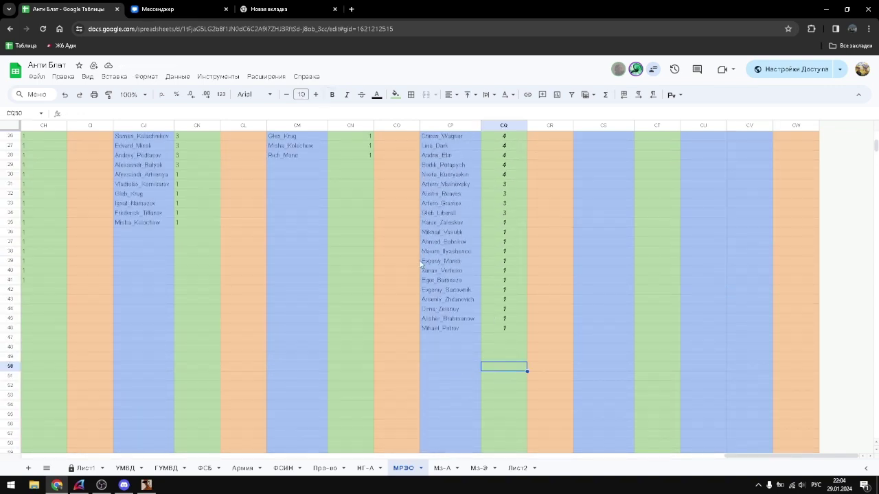
left_click(109, 94)
scroll(630, 250, "up", 1)
scroll(652, 233, "up", 5)
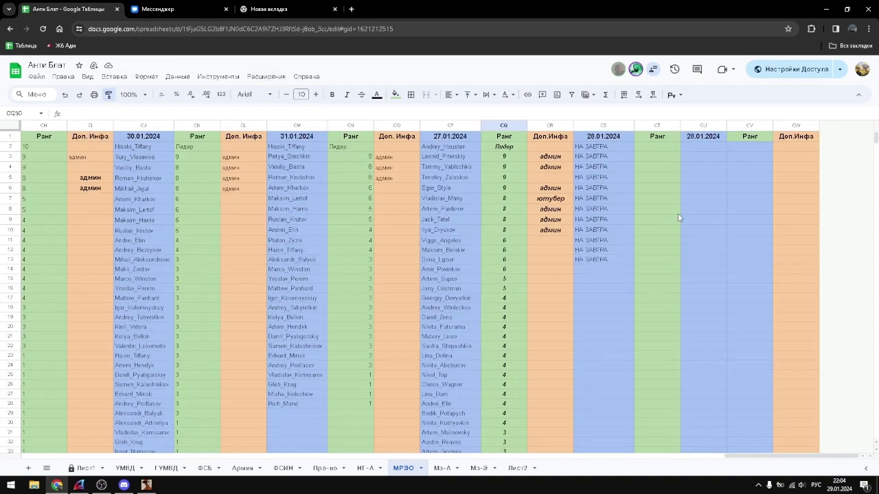
mouse_move(745, 137)
left_mouse_down()
mouse_move(753, 439)
mouse_move(750, 277)
mouse_move(737, 206)
mouse_move(749, 127)
mouse_move(747, 142)
left_mouse_up()
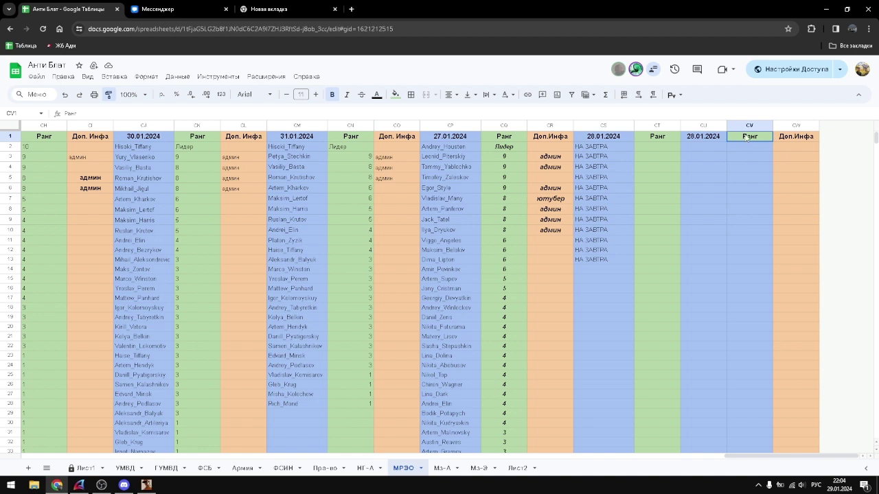
left_click_drag(747, 137, 750, 145)
left_click(752, 159)
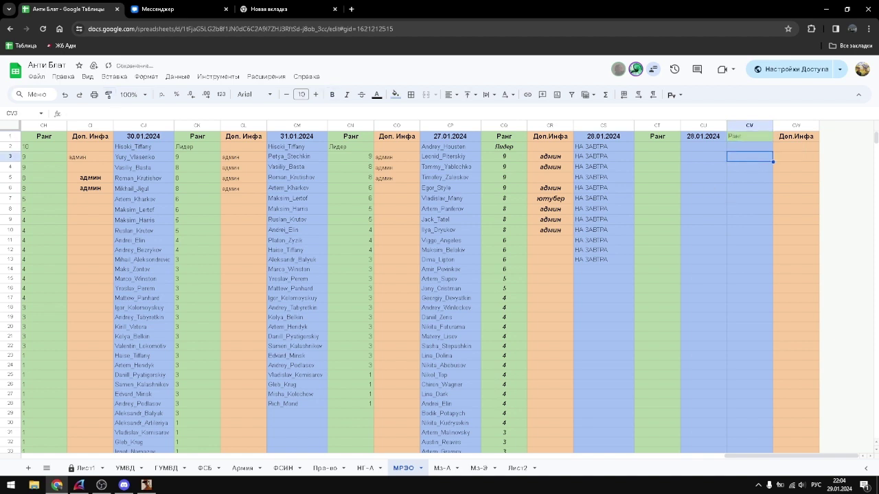
- Undo the last formatting change on the Ранг header in CV1
left_click(754, 137)
key("ctrl+z")
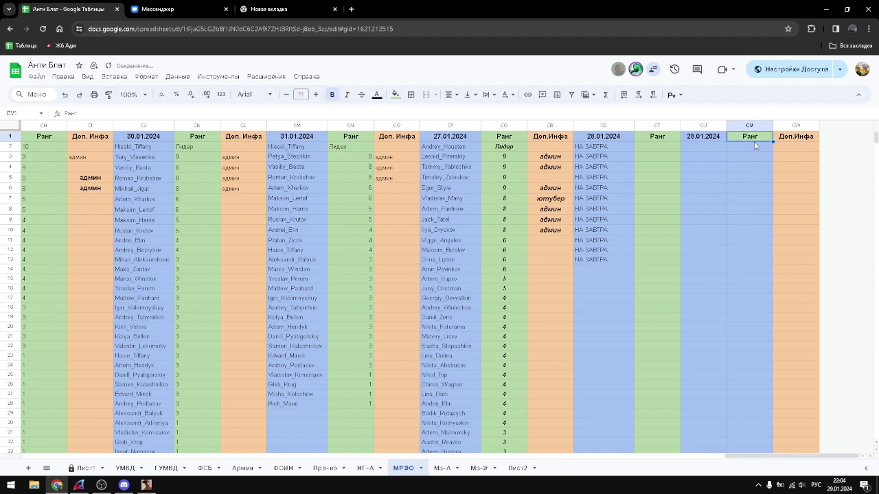
left_click(748, 158)
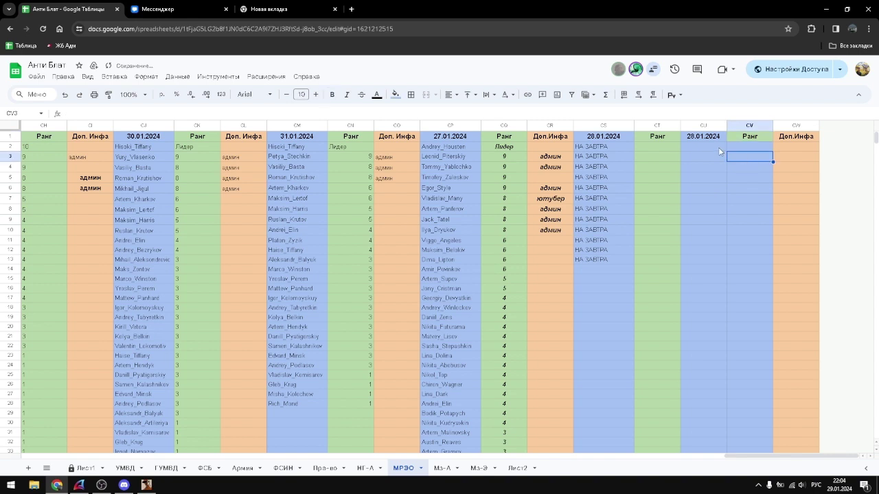
left_click(662, 164)
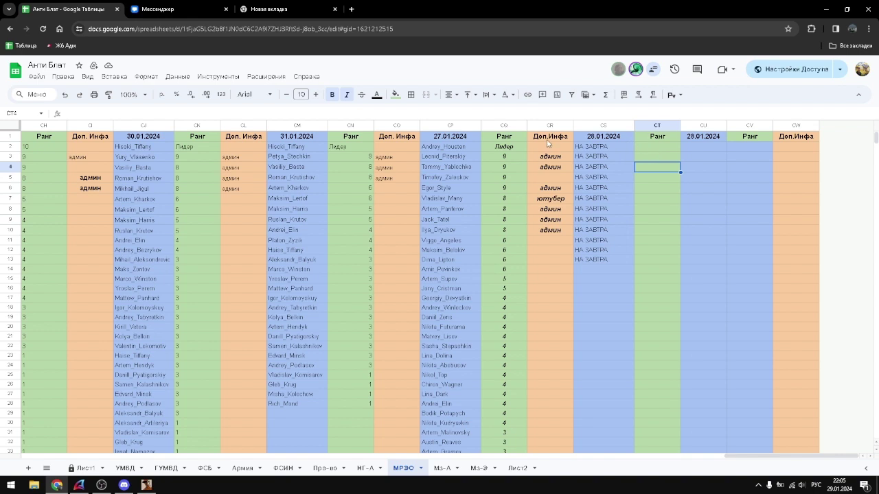
- Copy the Доп.Инфа, 28.01.2024 and Ранг columns CR to CT from row 1 down and paste them into columns CU to CW
left_click(568, 140)
left_click_drag(568, 144, 666, 343)
left_click_drag(696, 351, 876, 72)
key("ctrl+v")
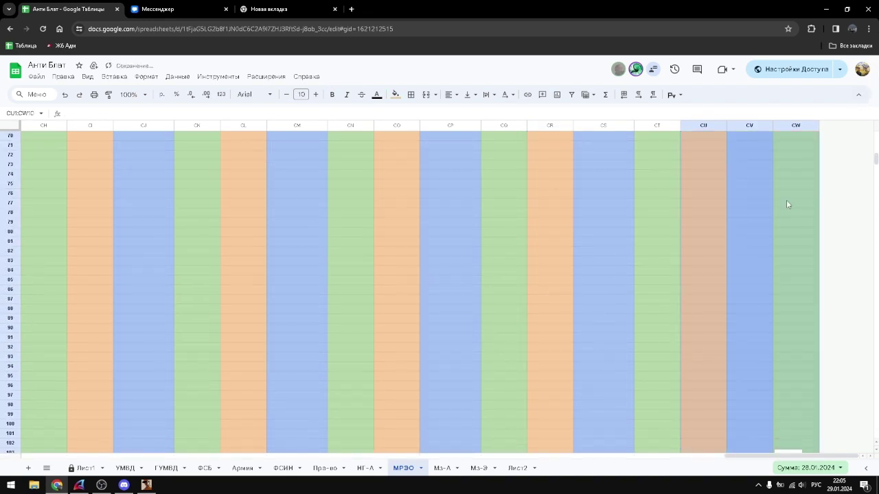
scroll(786, 201, "up", 8)
scroll(787, 205, "up", 3)
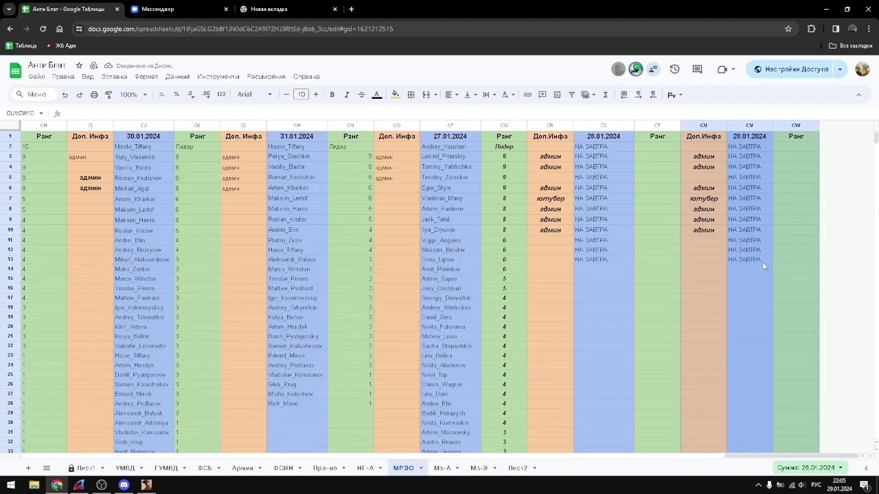
- Clear the copied admin notes in column CU and the НА ЗАВТРА entries in column CV below the headers
left_click(755, 278)
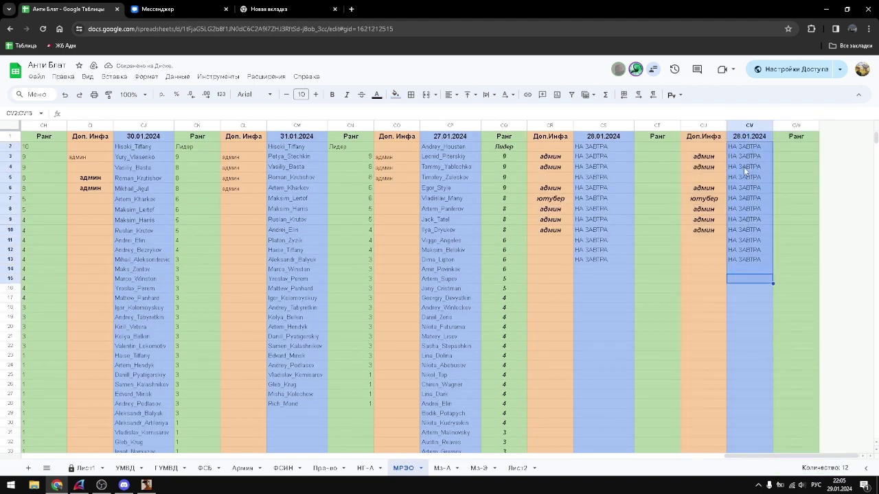
left_click_drag(703, 269, 715, 145)
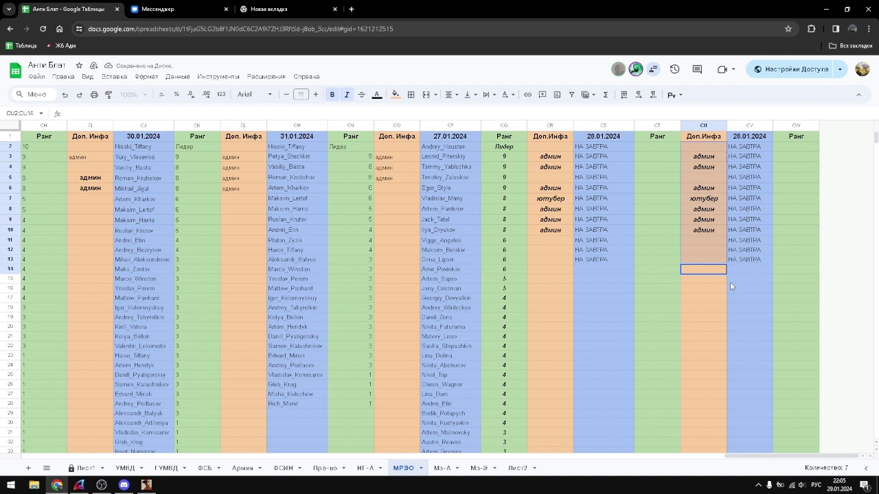
left_click_drag(714, 290, 707, 151)
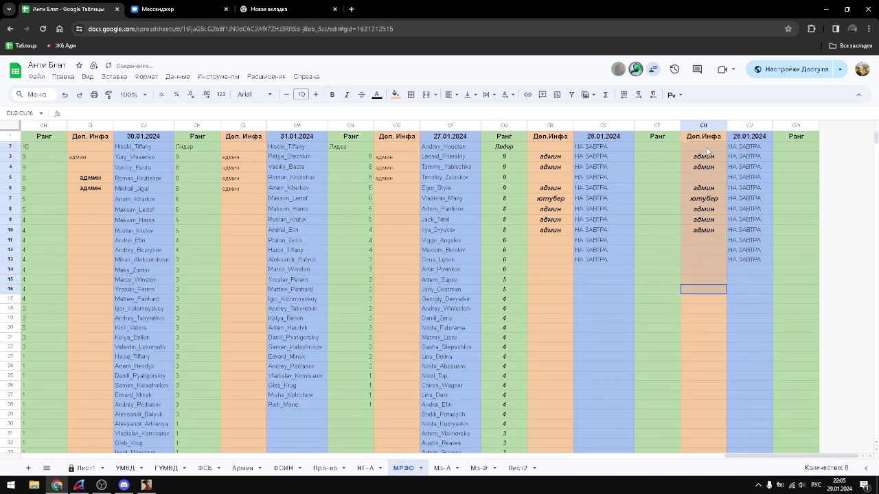
key("Delete")
left_click_drag(755, 297, 741, 140)
key("Delete")
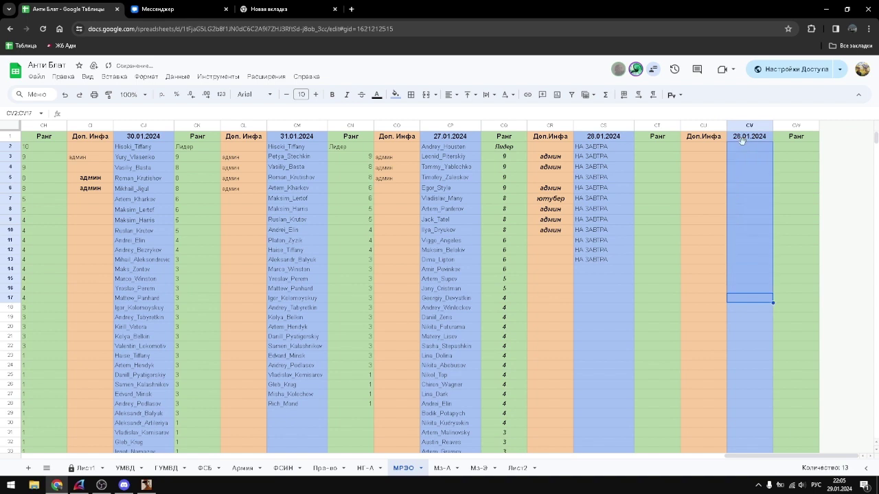
- Change the date header in CV1 to 29.01.2024
left_click(741, 138)
double_click(737, 138)
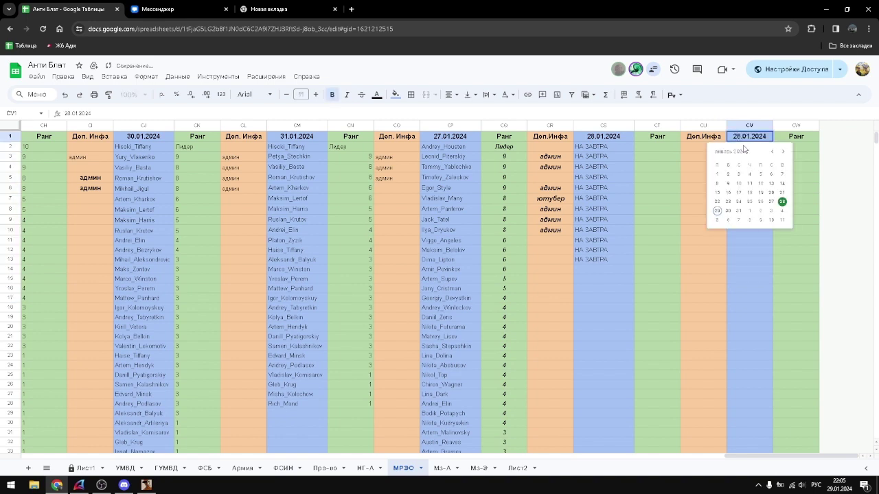
key("Delete")
type("9в")
key("Return")
left_click(745, 141)
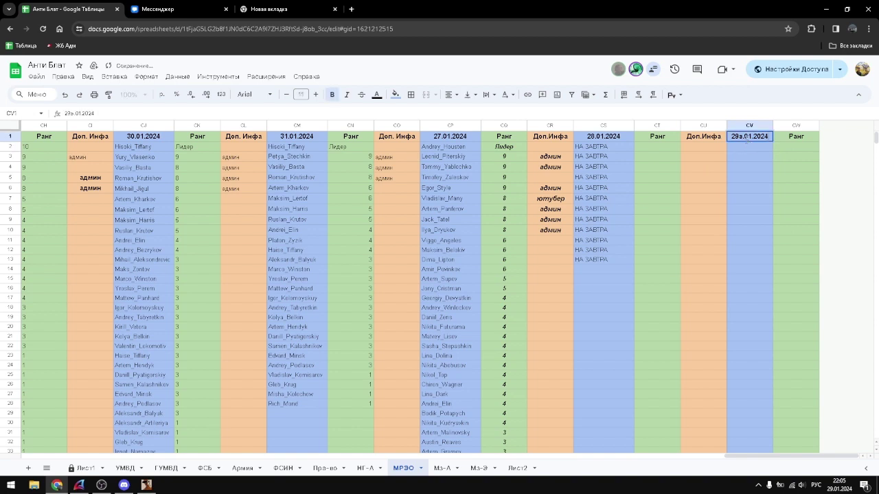
double_click(745, 140)
key("BackSpace")
key("Return")
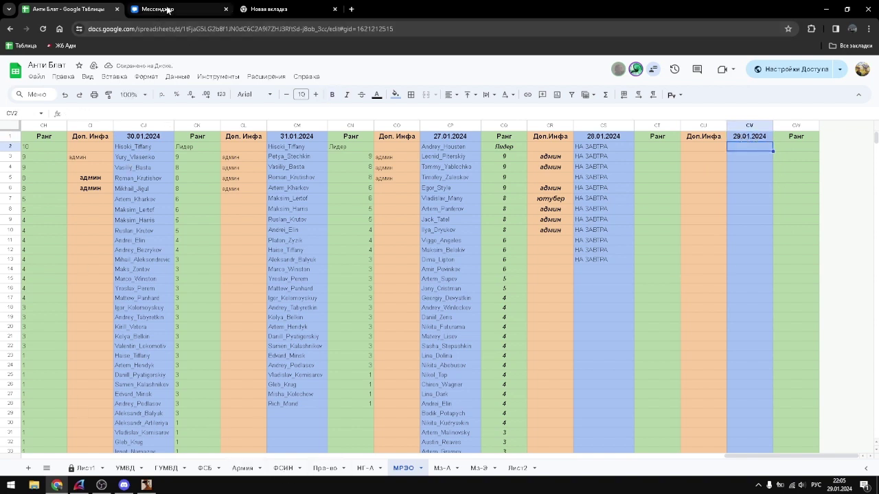
- Switch to the VK messenger and request the Центр лицензирования [5] list in the СО | АнтиБлат chat
left_click(166, 9)
scroll(386, 279, "down", 2)
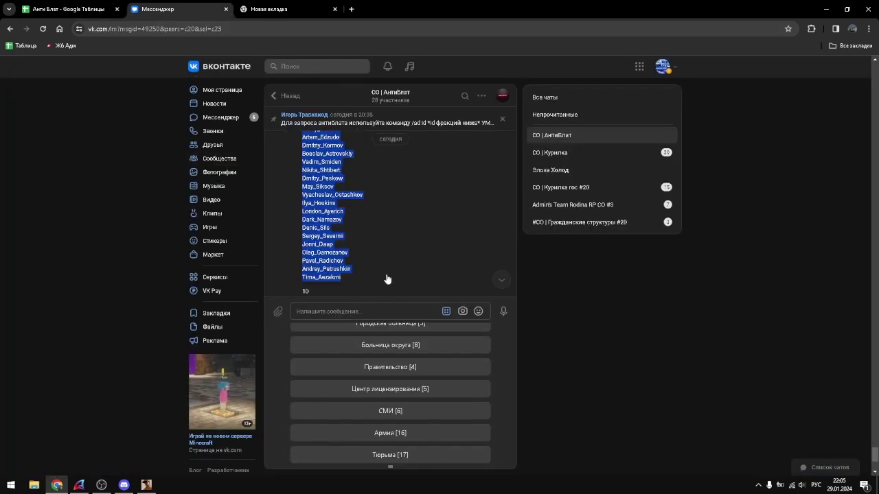
left_click(812, 29)
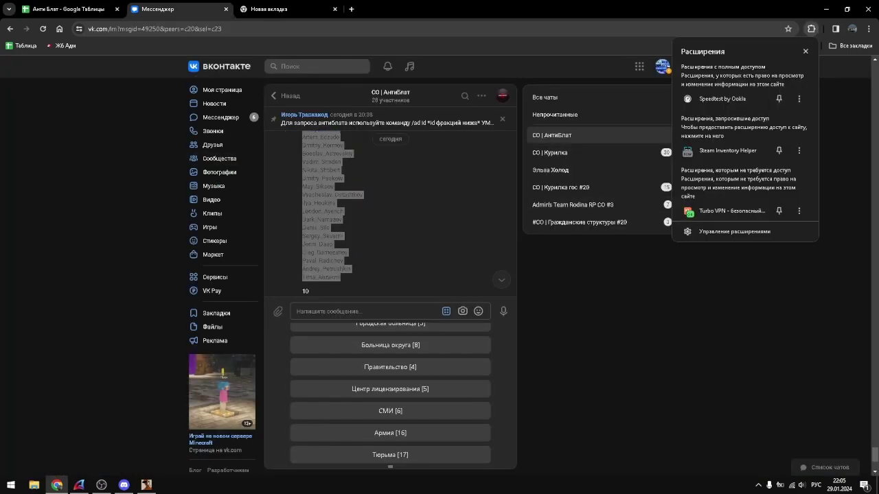
scroll(405, 440, "up", 2)
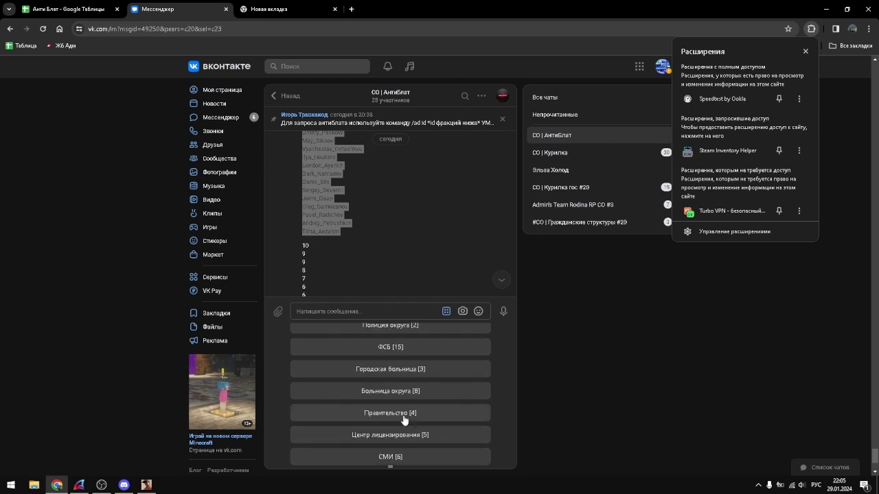
scroll(412, 416, "down", 2)
left_click(414, 389)
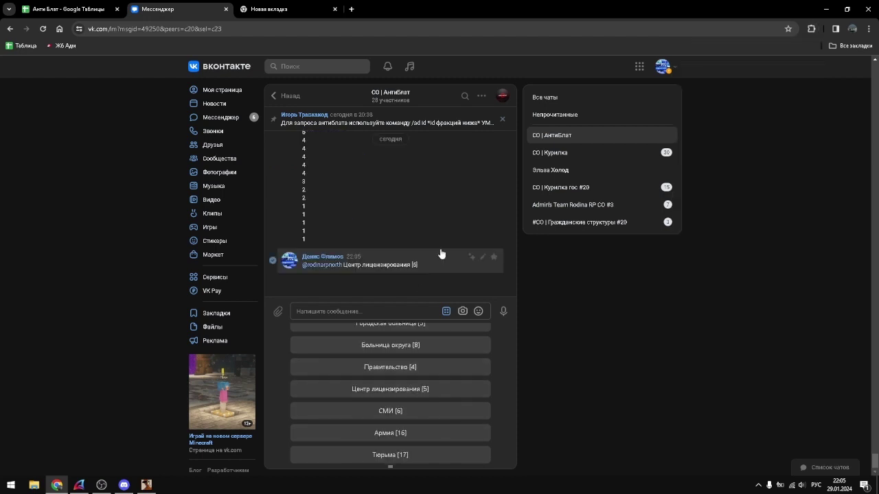
- Copy the full list of rank numbers from the Центр лицензирования reply and close the empty browser tab
scroll(344, 239, "up", 3)
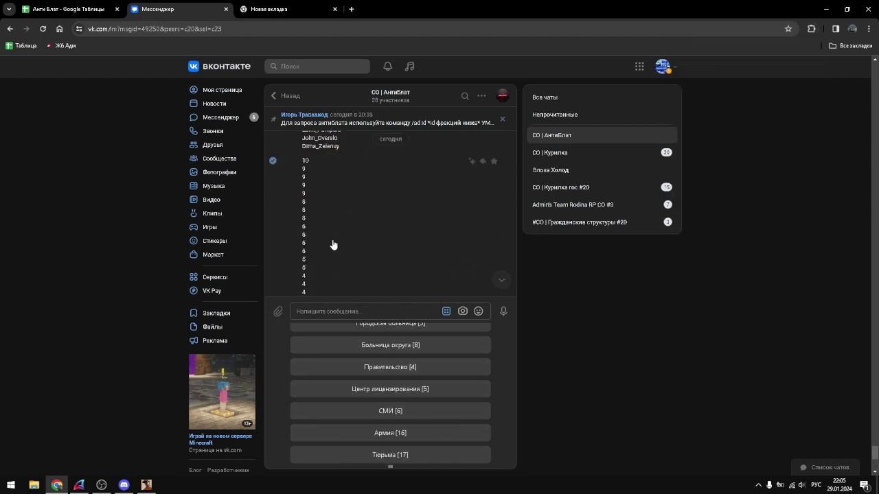
left_click_drag(306, 213, 368, 284)
right_click(304, 245)
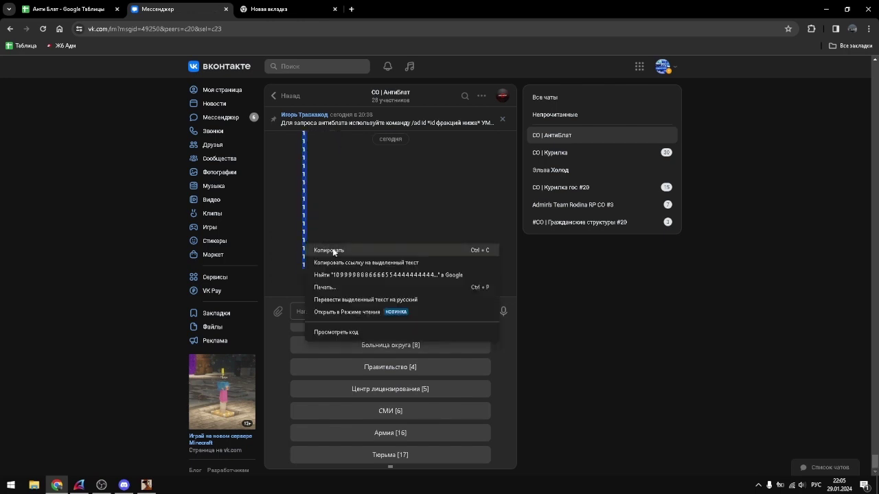
left_click(334, 252)
left_click(335, 9)
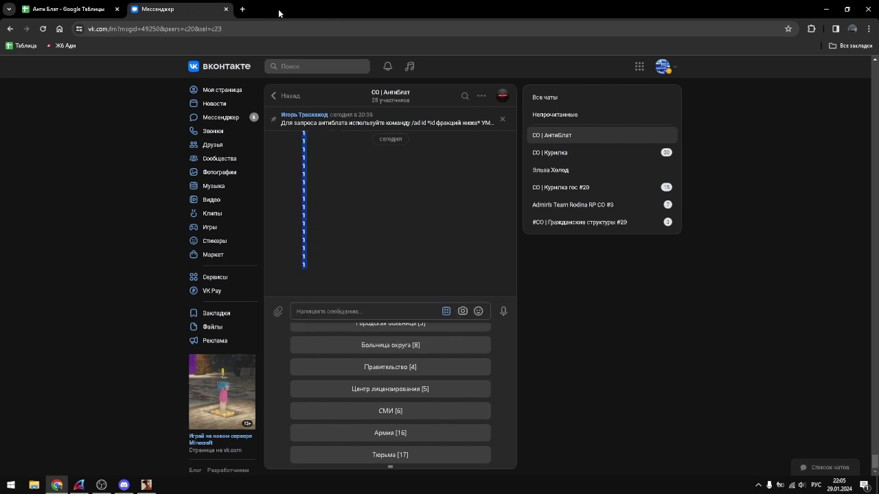
- Switch to the Анти Блат spreadsheet and paste the ranks into the Ранг column from CW2 down, without source formatting
left_click(89, 9)
left_click(804, 150)
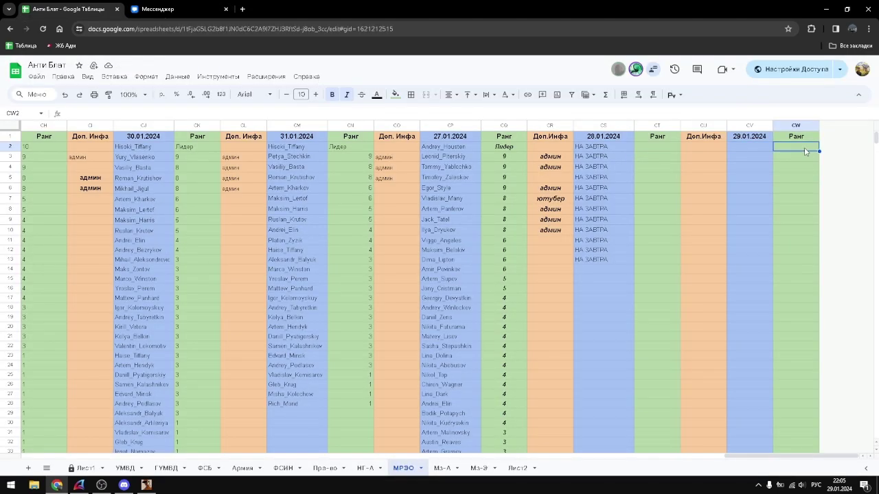
key("ctrl+v")
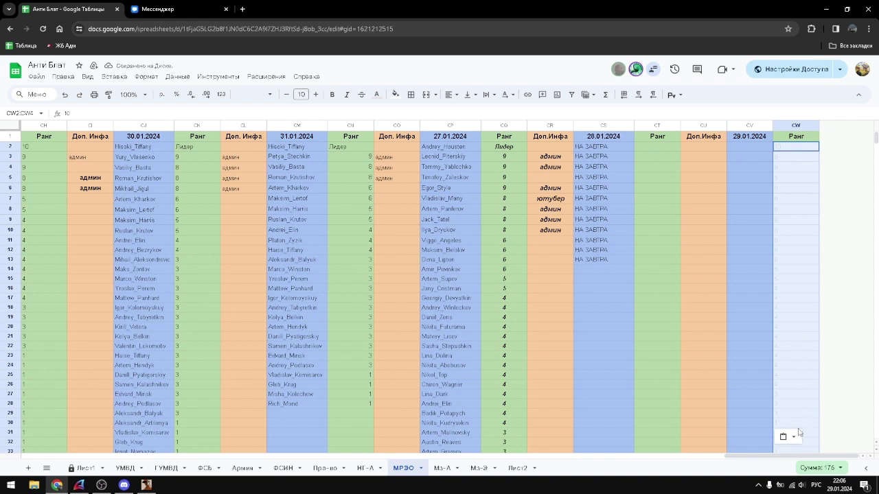
left_click(789, 437)
left_click(773, 380)
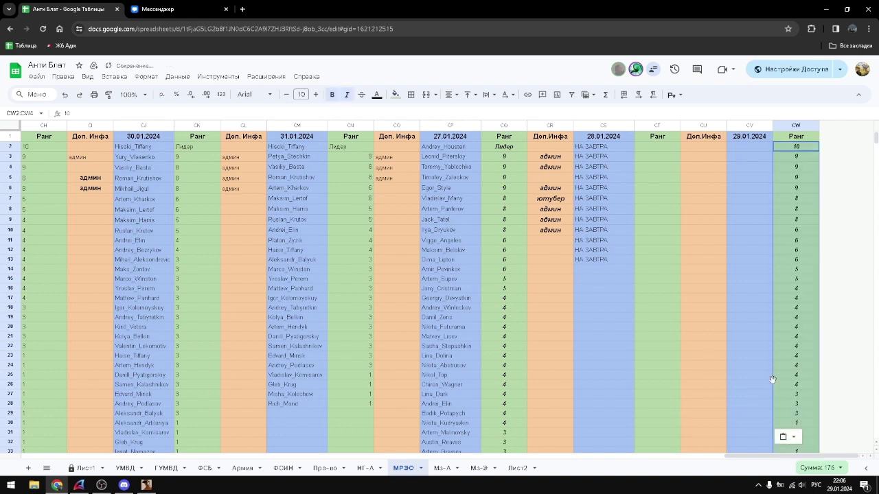
left_click(746, 160)
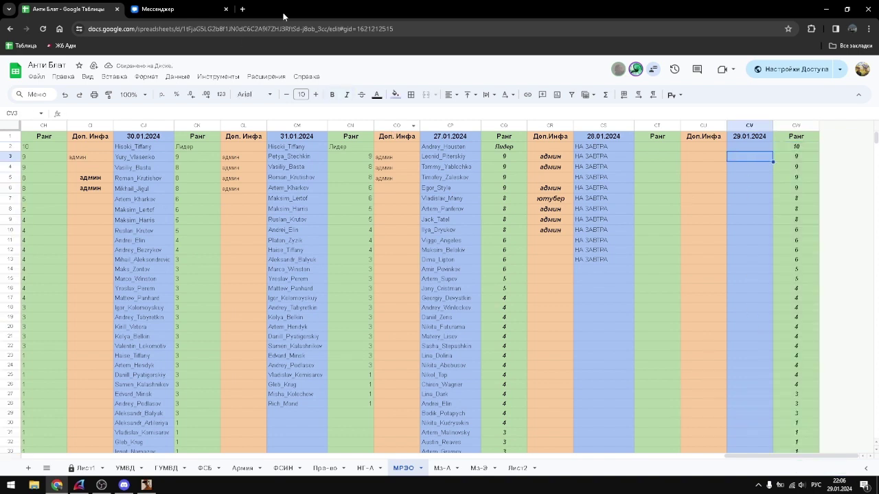
left_click(240, 9)
type("стим")
key("BackSpace")
key("BackSpace")
key("BackSpace")
key("BackSpace")
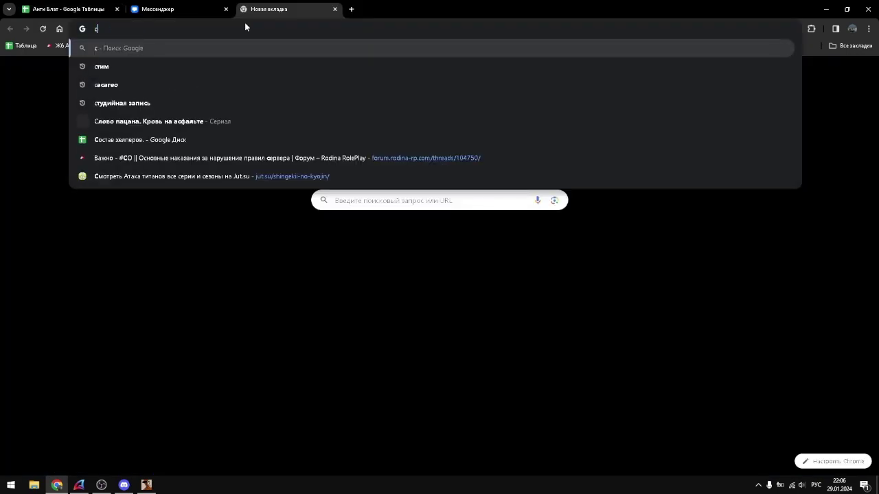
key("Down")
type("ст")
key("BackSpace")
key("BackSpace")
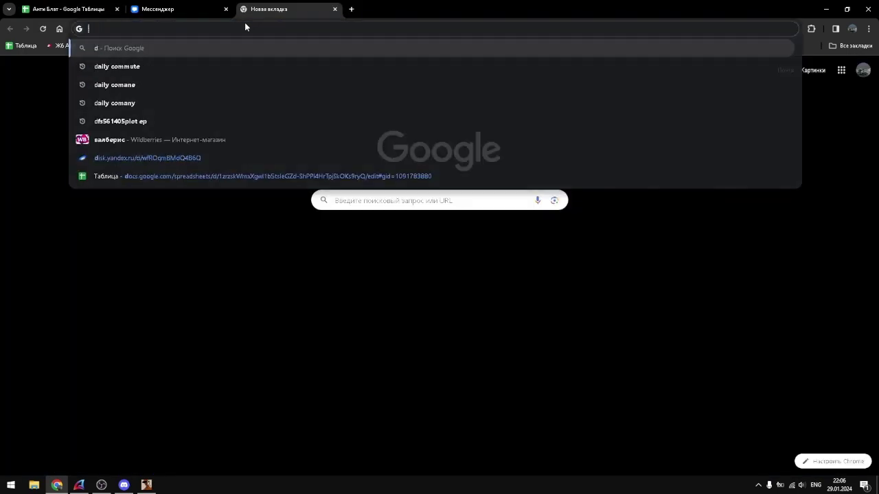
key("Escape")
type("вали")
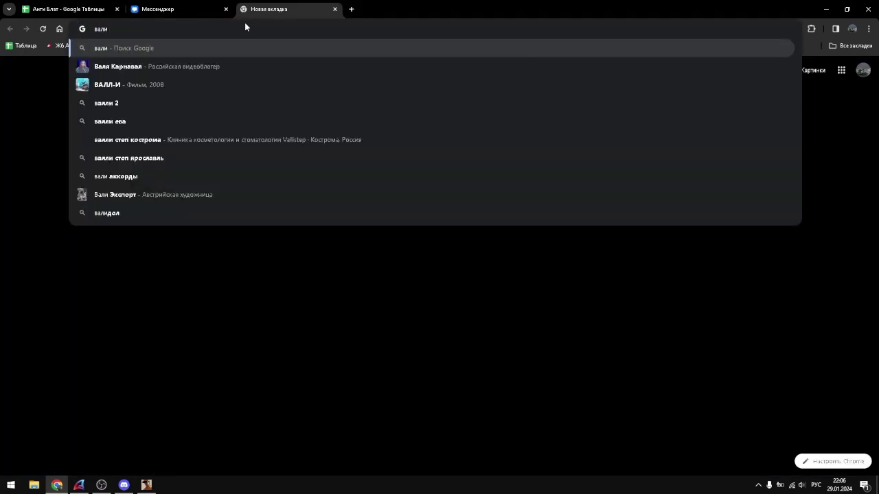
type(" давай")
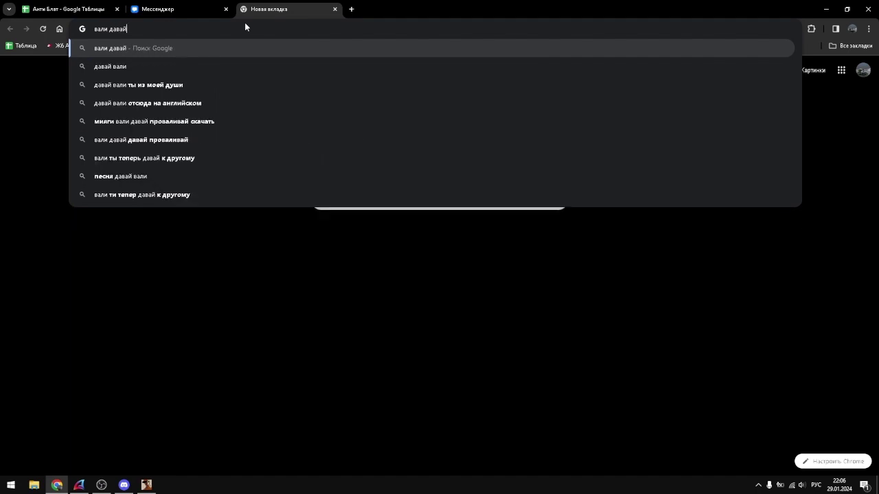
left_click_drag(244, 22, 60, 22)
left_click_drag(169, 31, 44, 29)
key("BackSpace")
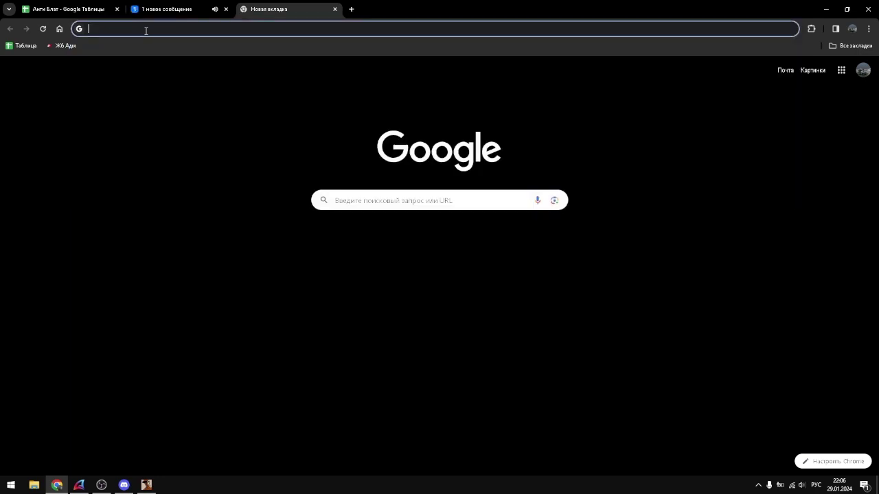
type("д")
key("BackSpace")
type("ДА КАК ОН ")
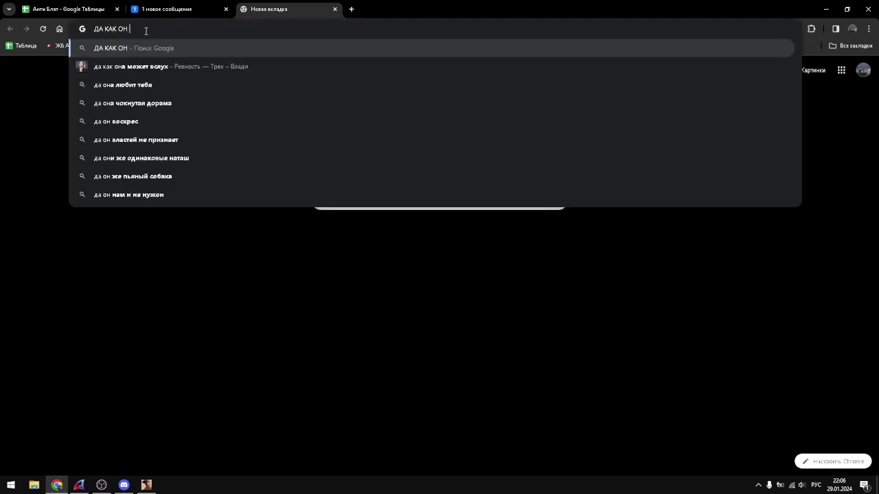
type("МЕН")
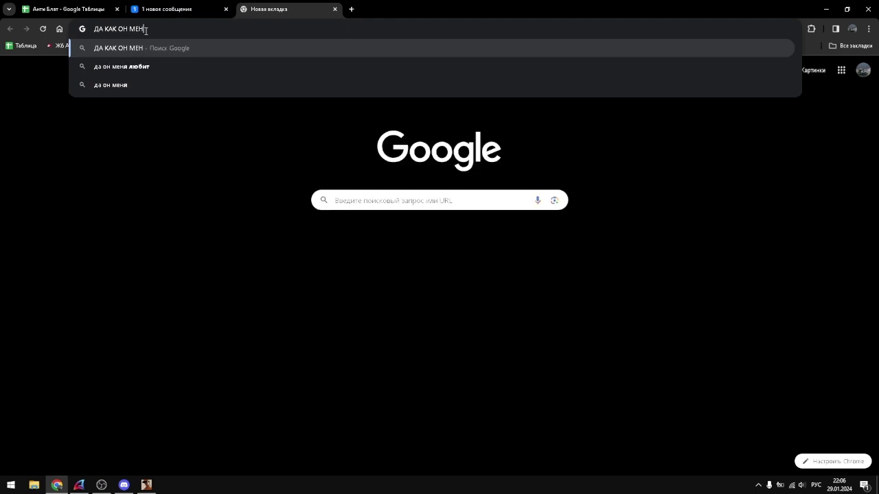
type("Я УЖН")
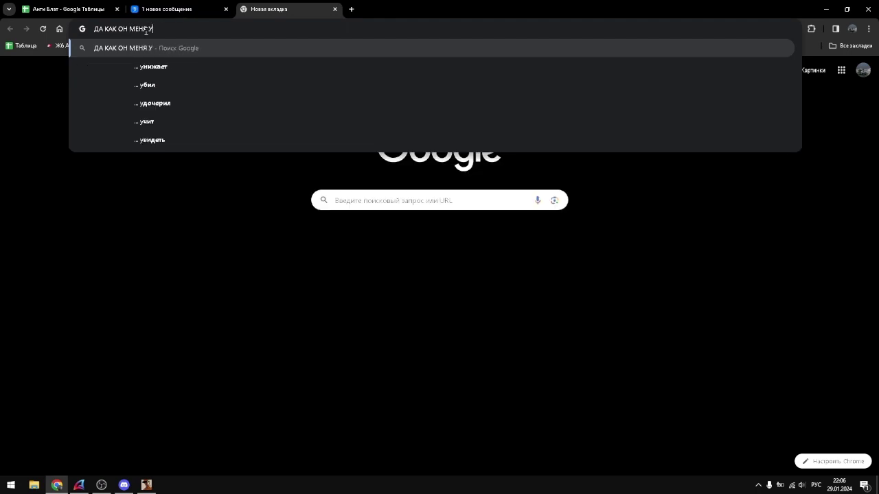
key("BackSpace")
key("BackSpace")
key("BackSpace")
key("BackSpace")
key("BackSpace")
key("BackSpace")
key("BackSpace")
key("BackSpace")
key("BackSpace")
key("BackSpace")
key("BackSpace")
key("BackSpace")
key("BackSpace")
key("BackSpace")
key("BackSpace")
key("BackSpace")
key("BackSpace")
key("BackSpace")
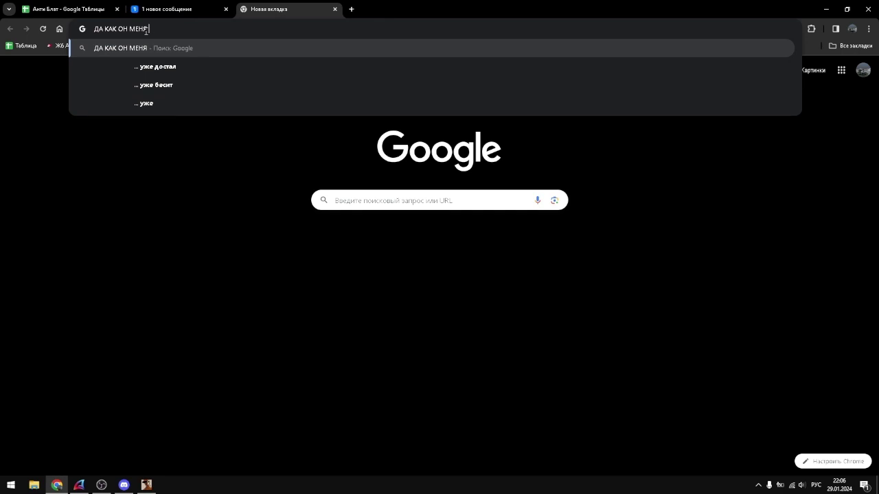
key("Escape")
- Switch to the VK messenger and copy the full list of member names from the Центр лицензирования reply
left_click(168, 15)
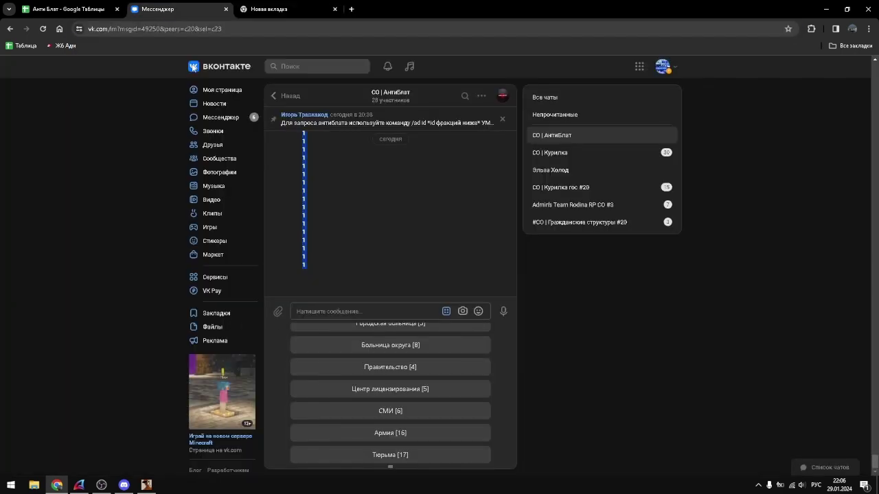
scroll(300, 259, "down", 1)
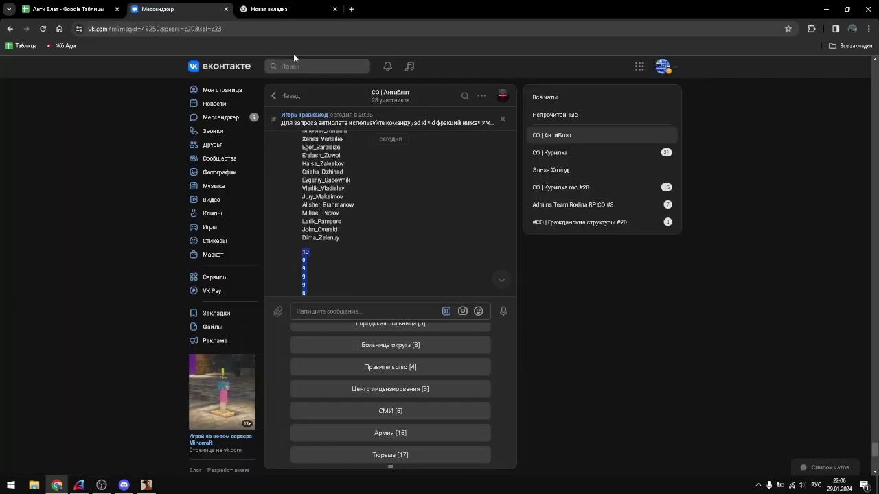
left_click_drag(342, 240, 302, 225)
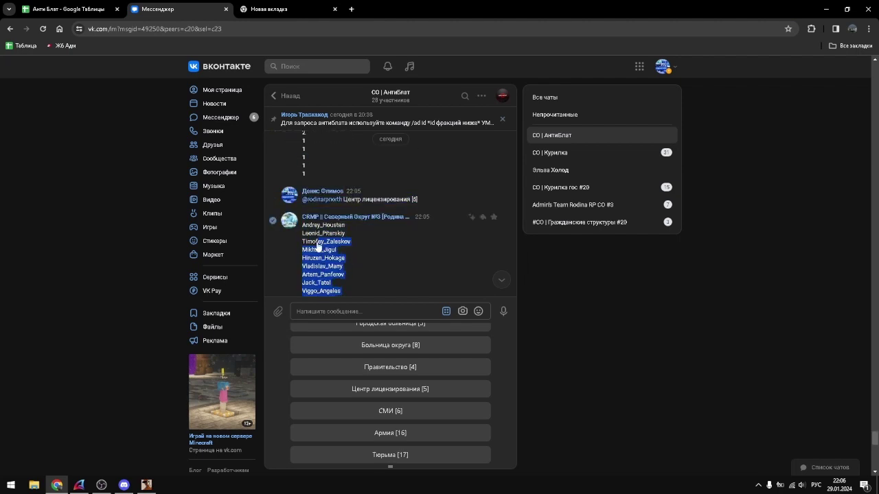
right_click(331, 235)
left_click(331, 236)
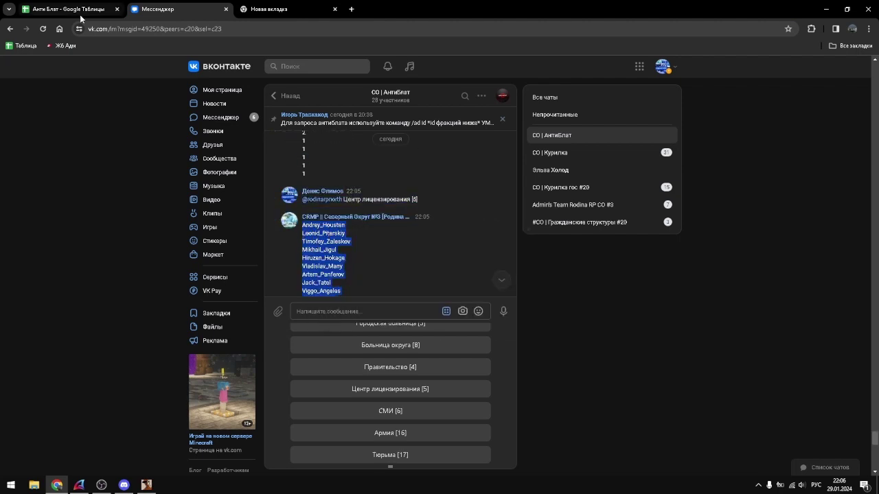
- Switch to the Анти Блат spreadsheet and paste the member names into the 29.01.2024 column from CV2 down, without source formatting
left_click(103, 11)
left_click(741, 145)
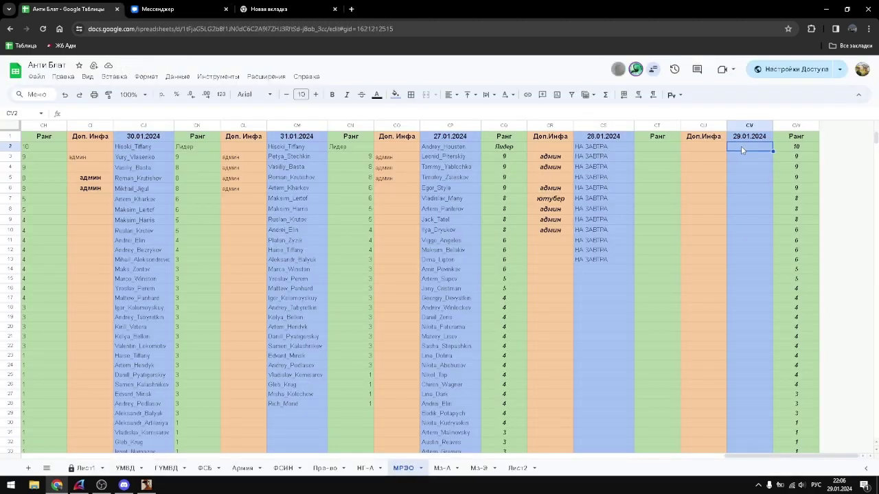
key("ctrl+v")
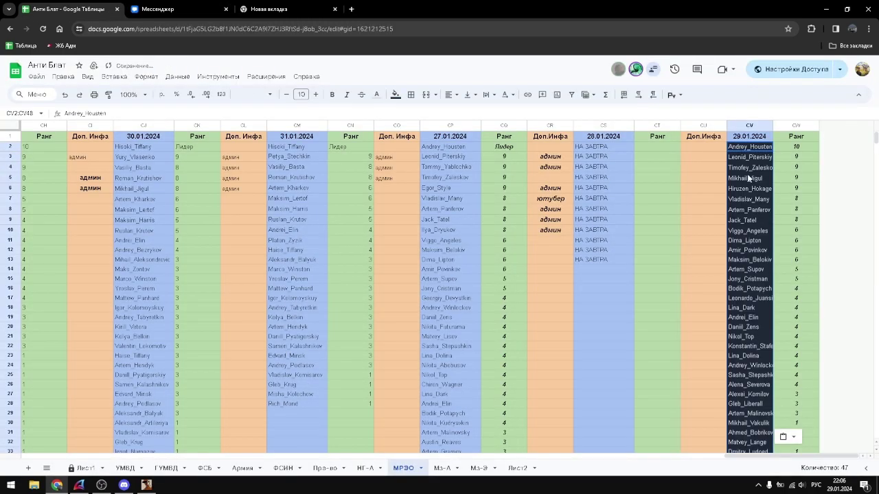
left_click(789, 437)
left_click(749, 381)
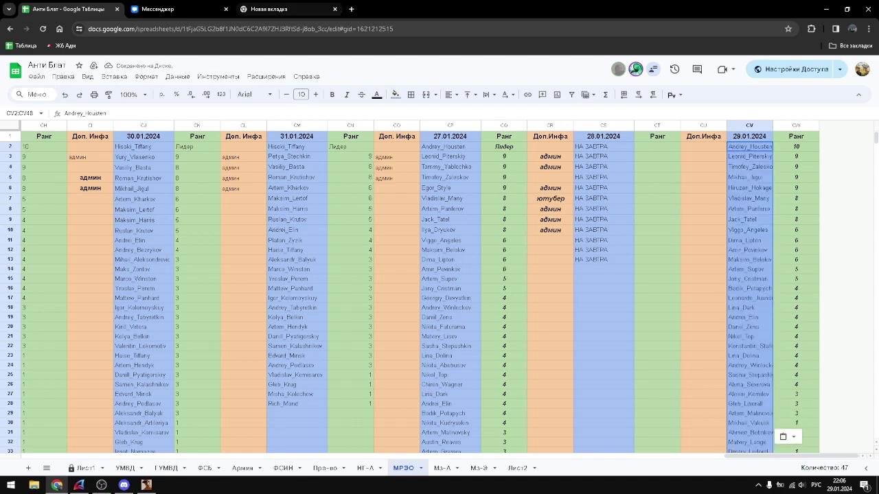
left_click(288, 9)
left_click(295, 29)
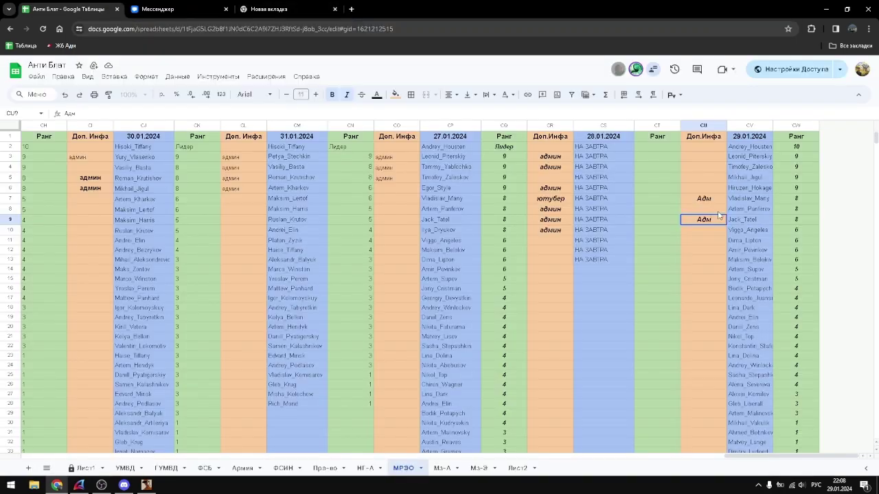